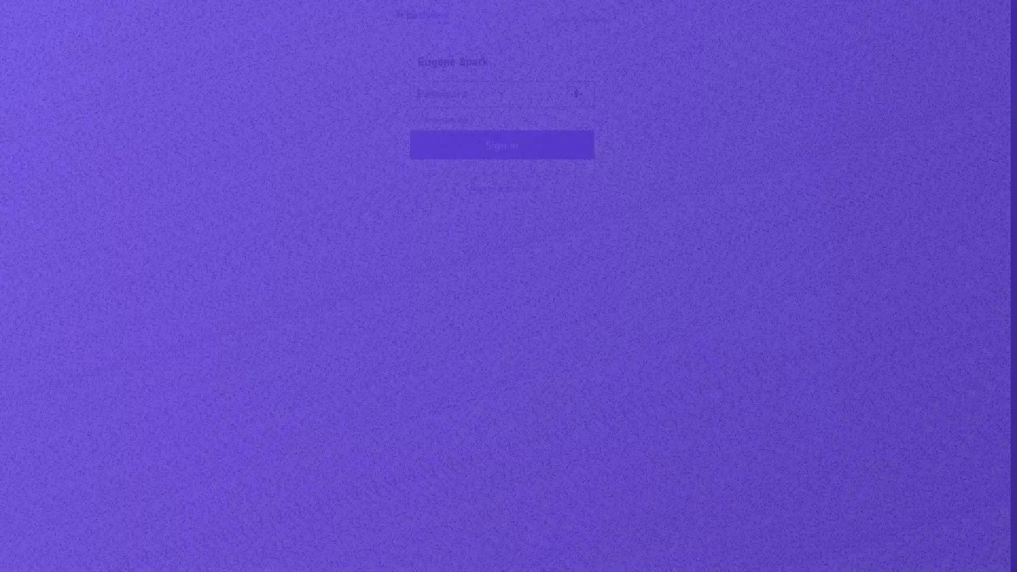
- Sign in, then cycle the Activity center through Gantt, Board and Calendar views back to Table
text(p)
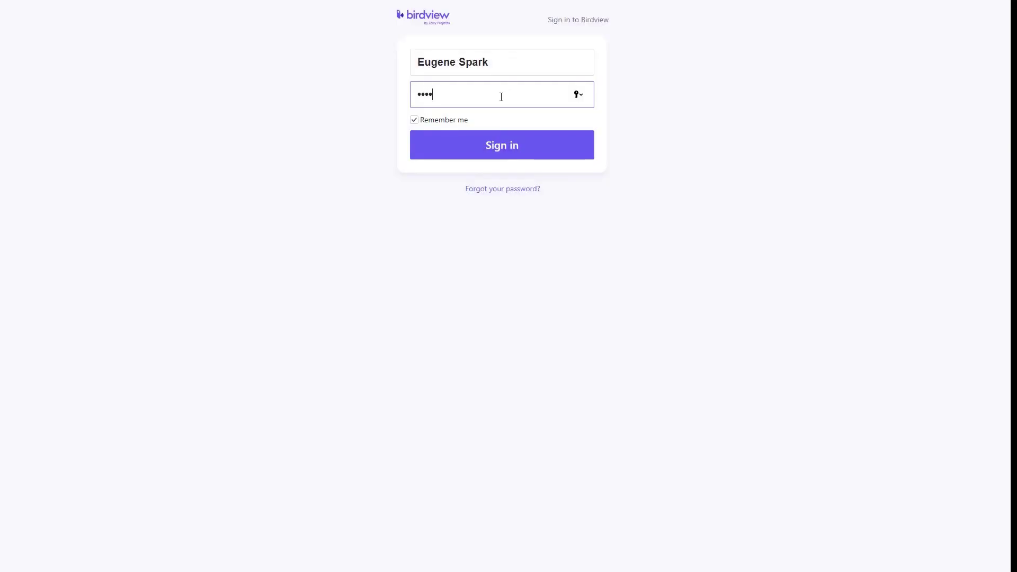
click(501, 133)
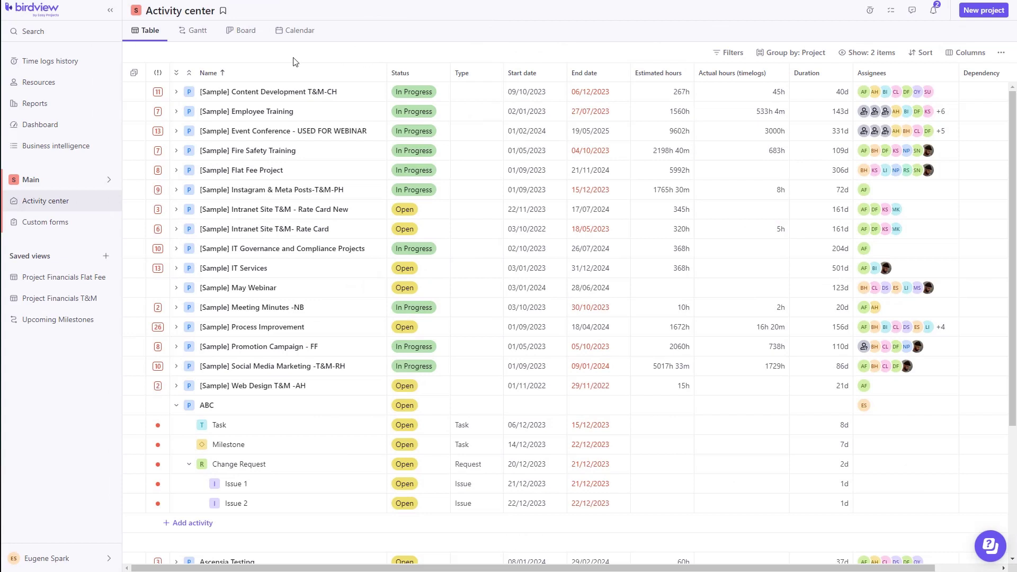
click(195, 33)
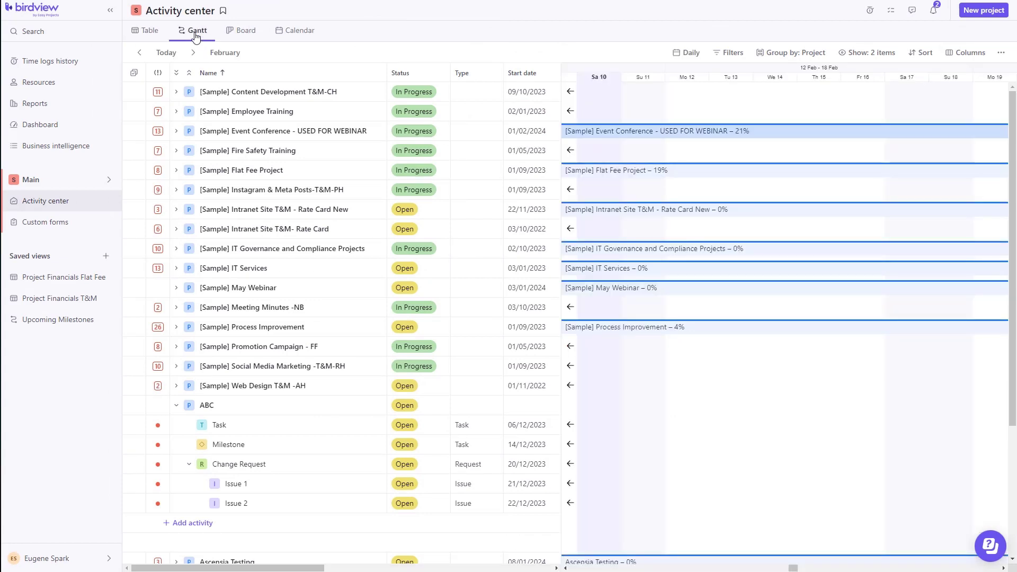
click(241, 33)
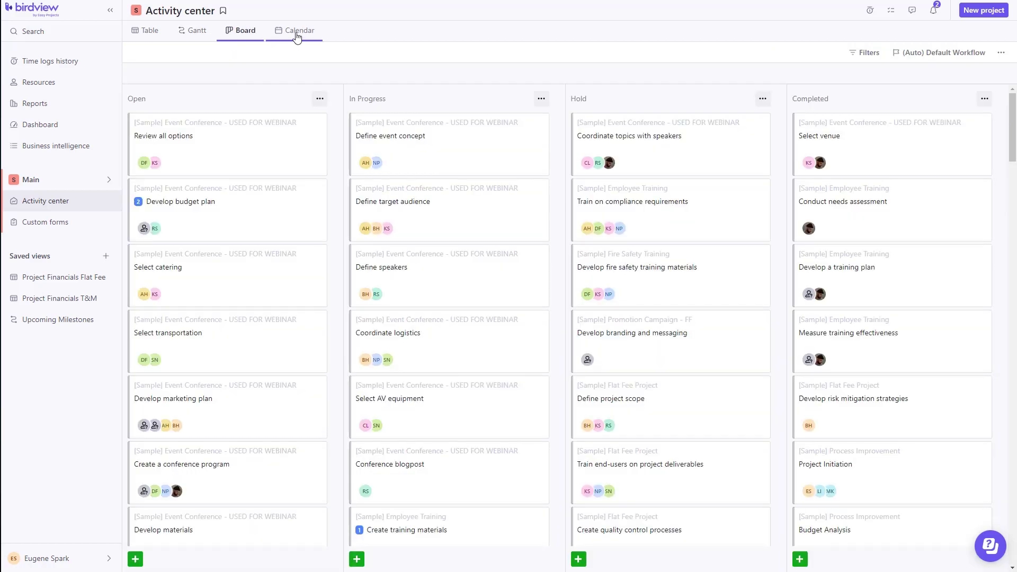
click(297, 37)
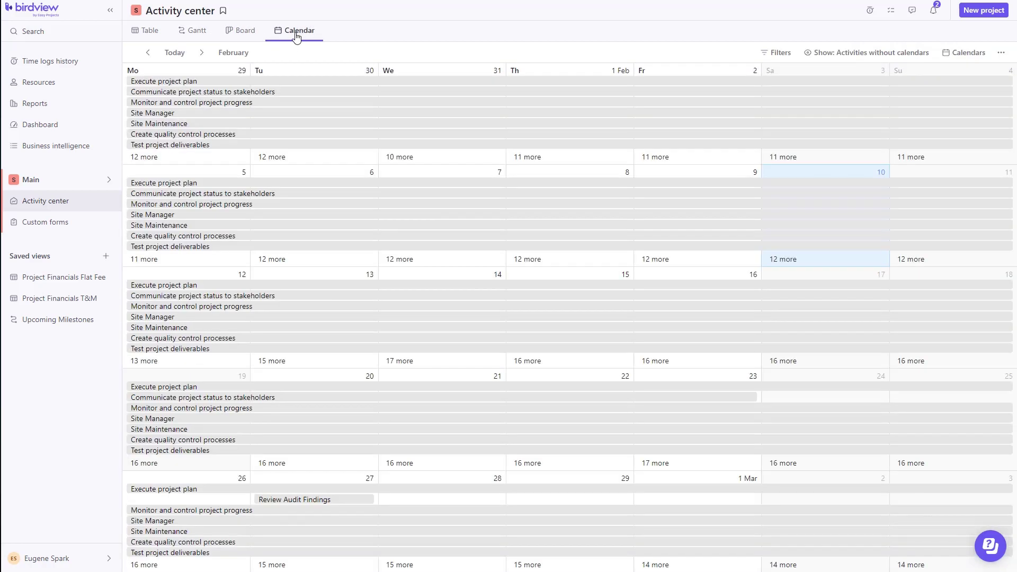
click(142, 36)
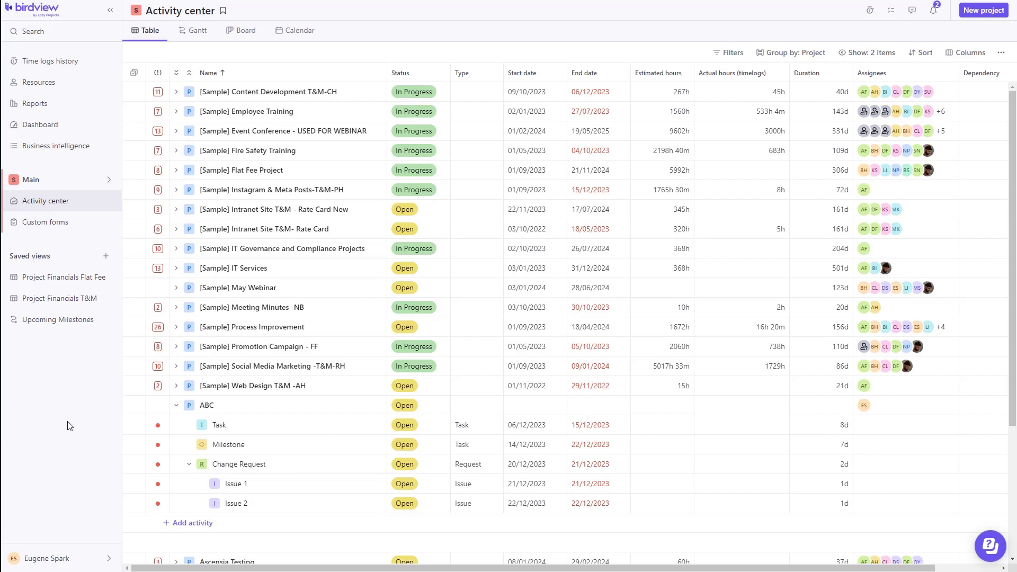
click(102, 256)
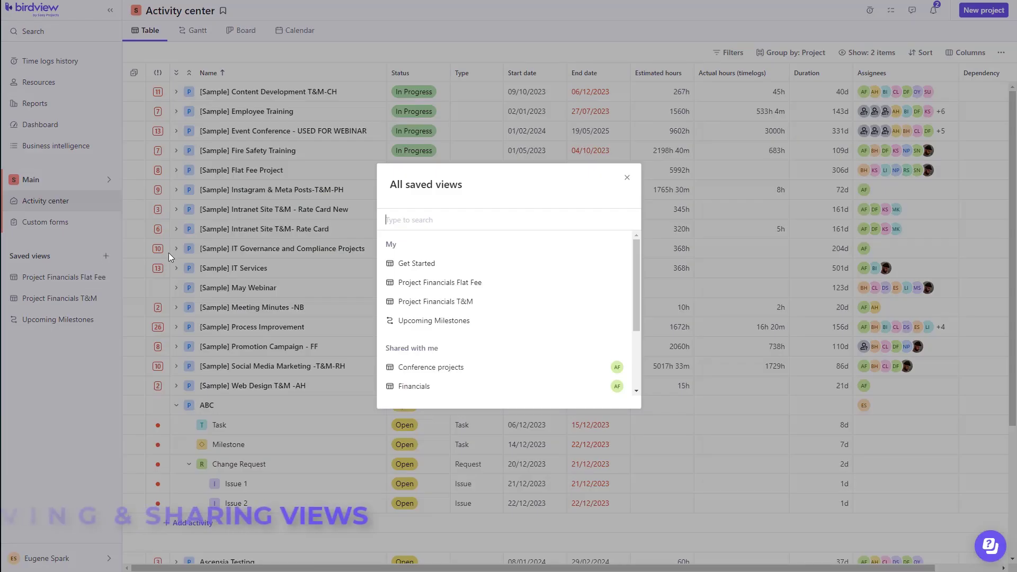
scroll(443, 262, down, 2)
scroll(562, 238, up, 3)
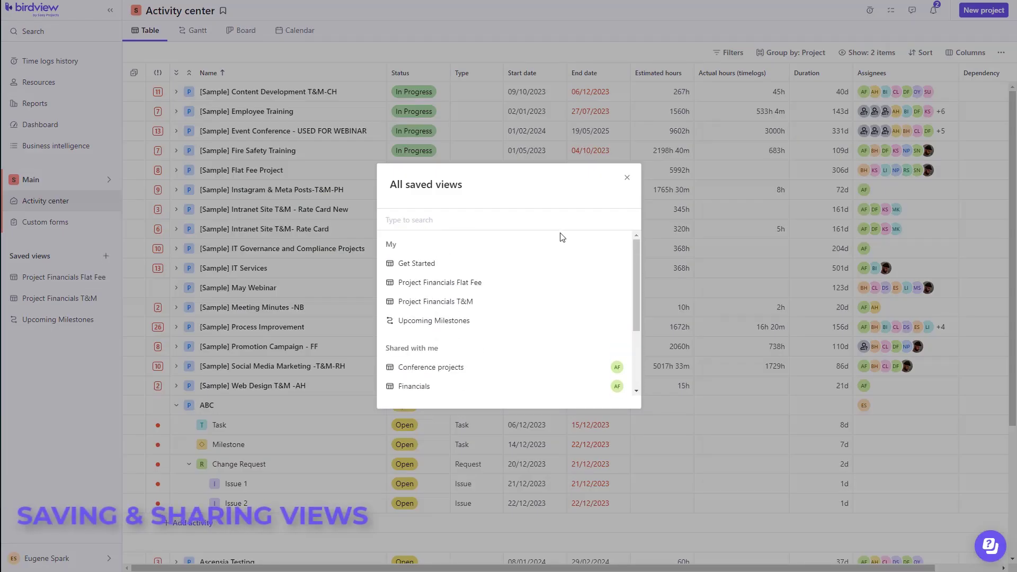
click(627, 178)
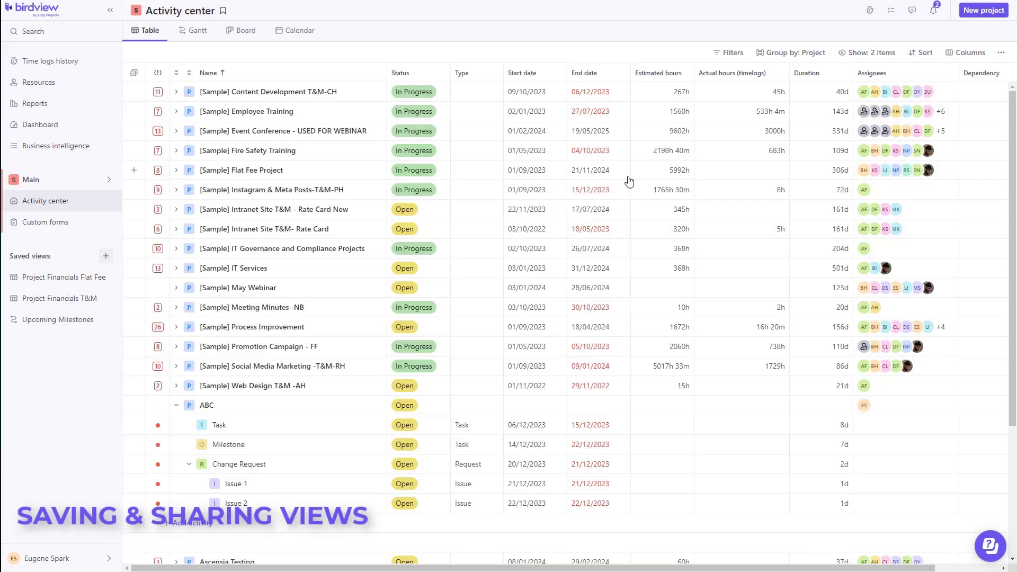
click(90, 319)
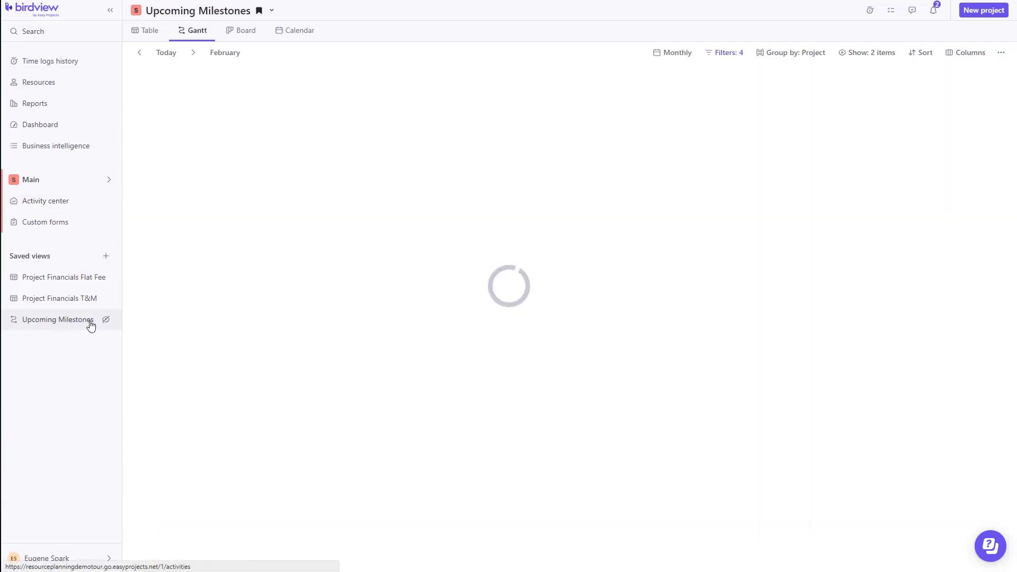
click(273, 11)
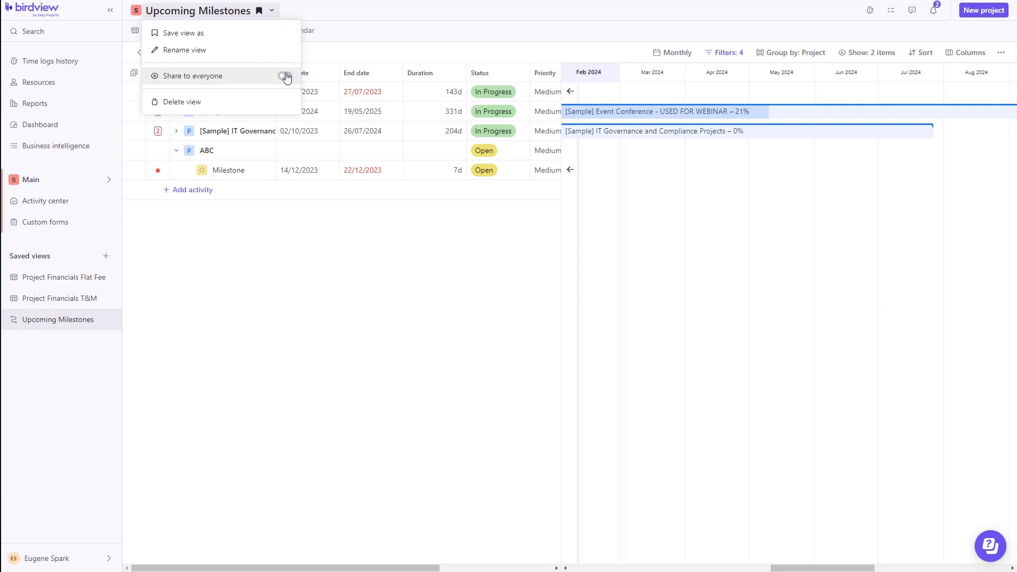
click(66, 206)
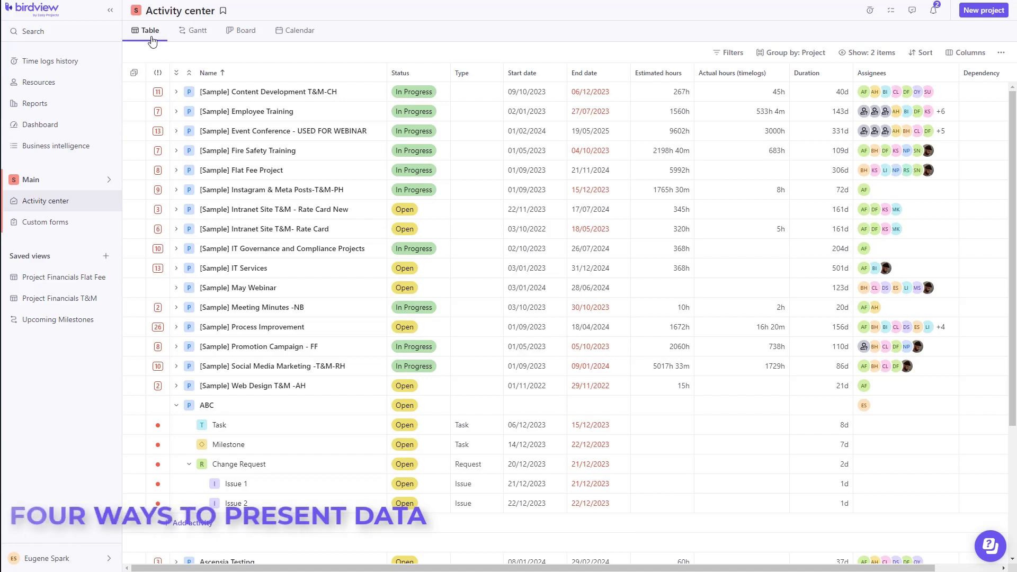
- Cycle the activity layouts through Gantt, Board and Calendar, then return to Table
click(195, 34)
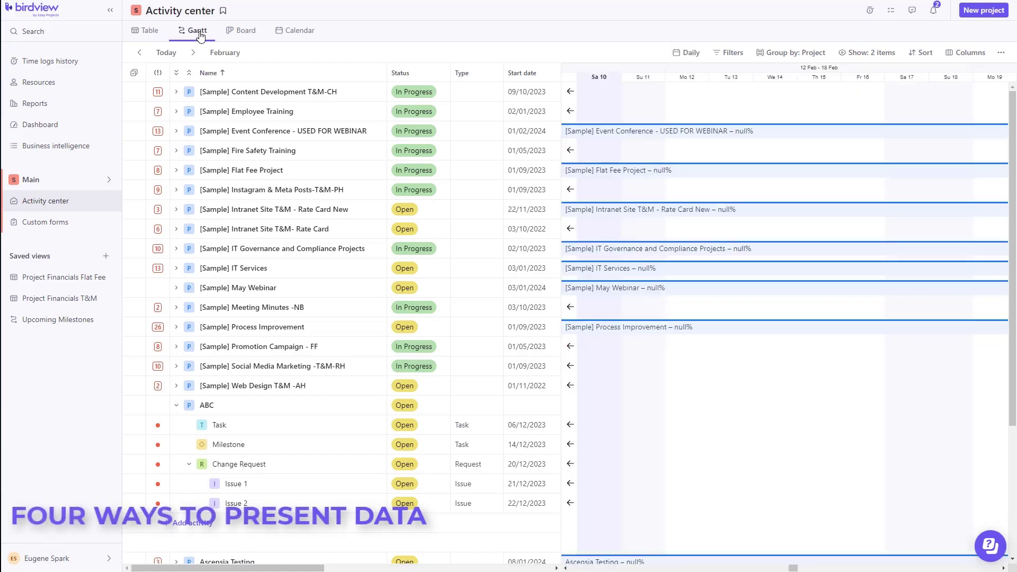
click(240, 33)
click(297, 35)
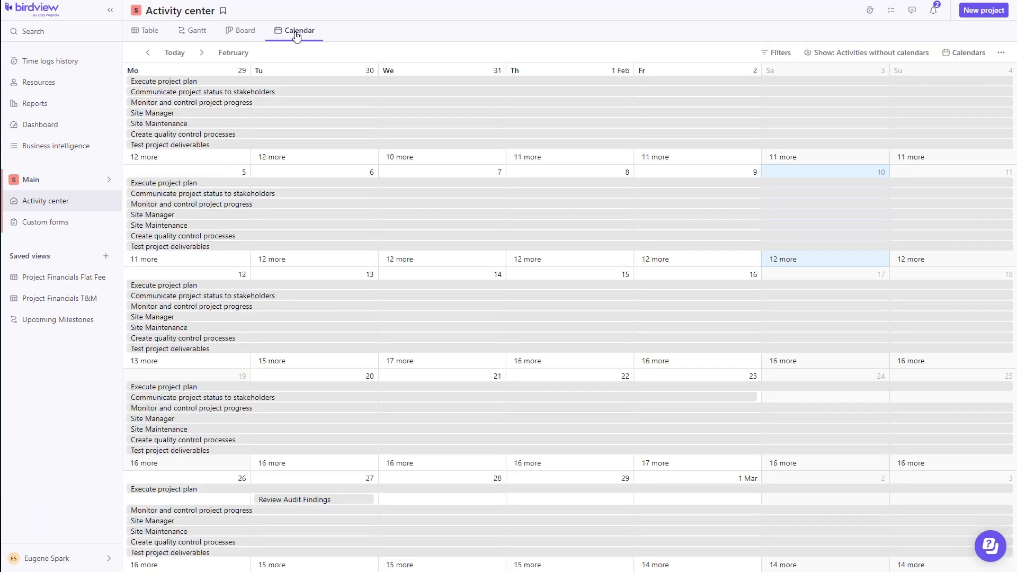
click(155, 37)
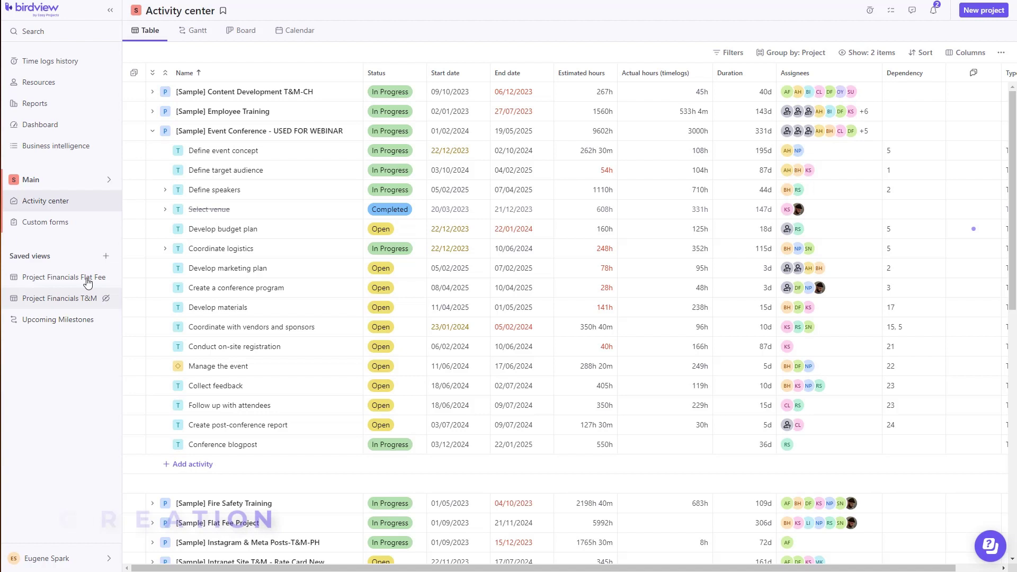
- Submit a Website Development Request record with a 1500 budget on the Project Intake Form
click(97, 226)
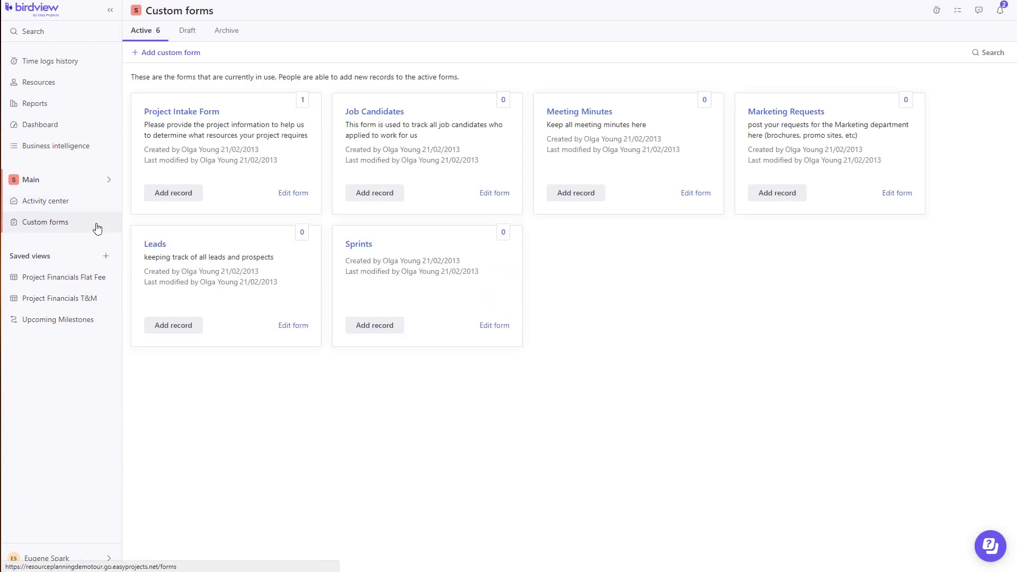
click(185, 196)
click(413, 348)
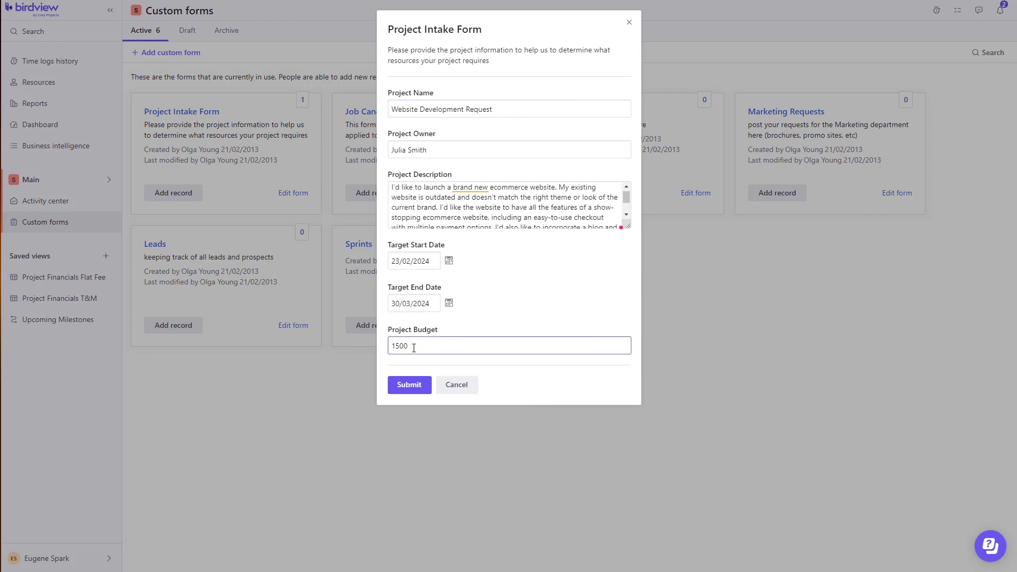
click(412, 386)
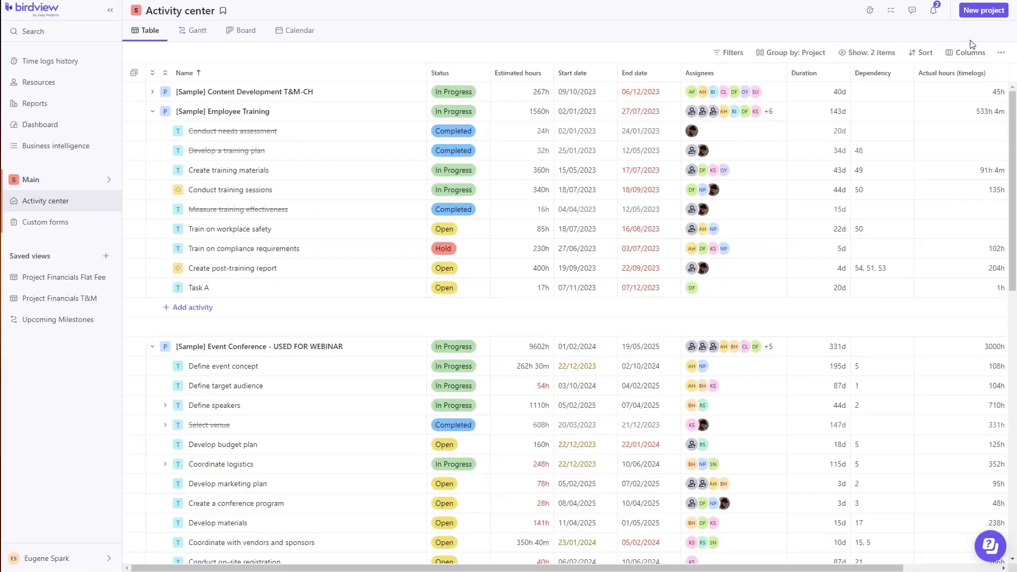
- Look at the Import from CSV and Import from MS Project dialogs without importing anything
click(1000, 52)
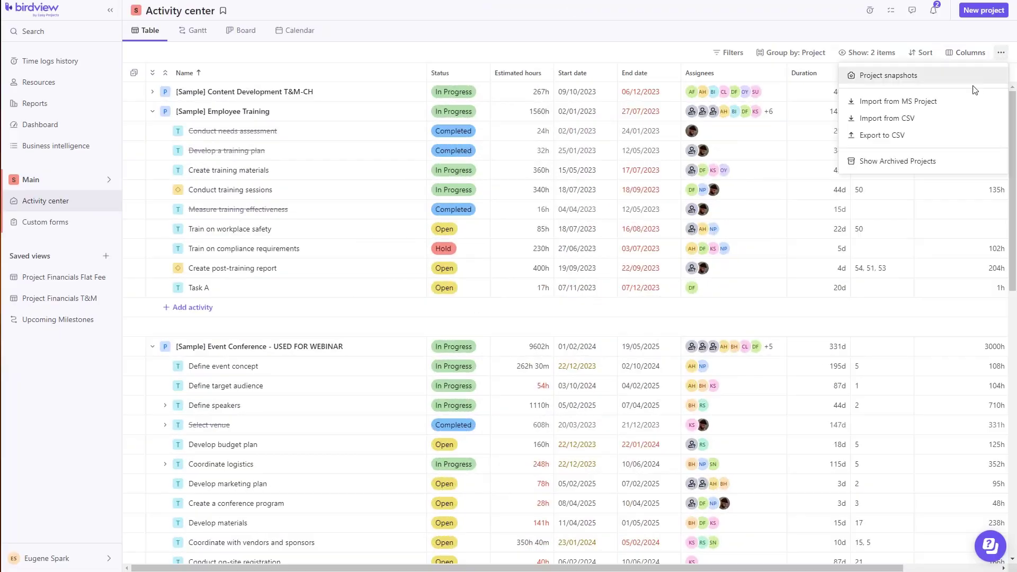
click(889, 121)
click(710, 98)
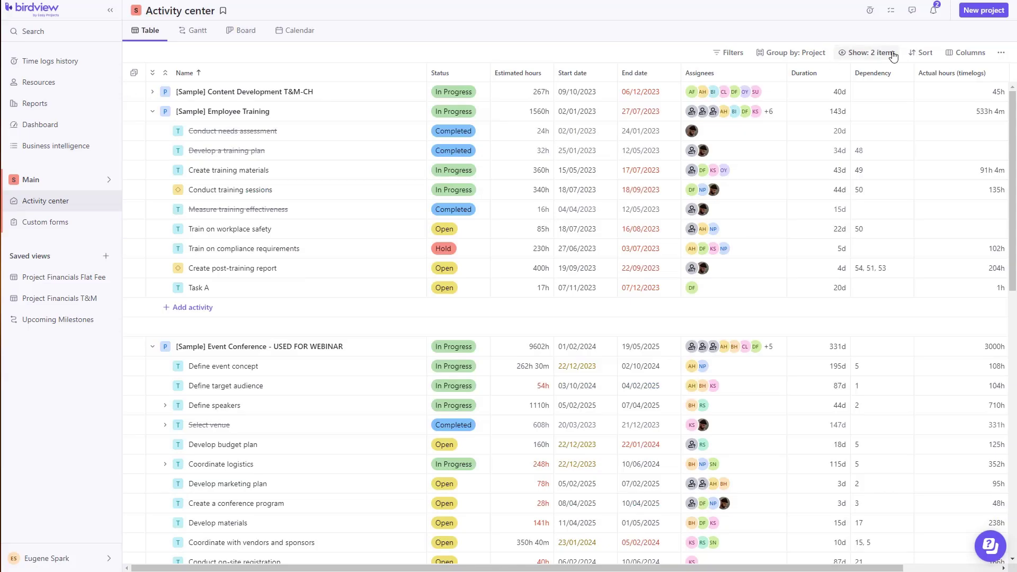
click(1001, 53)
click(936, 101)
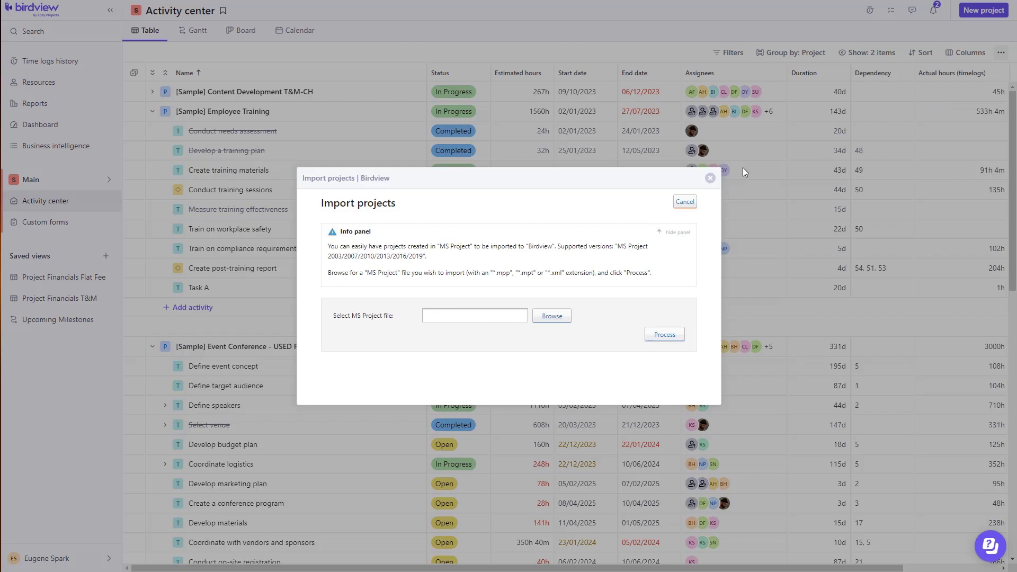
click(709, 192)
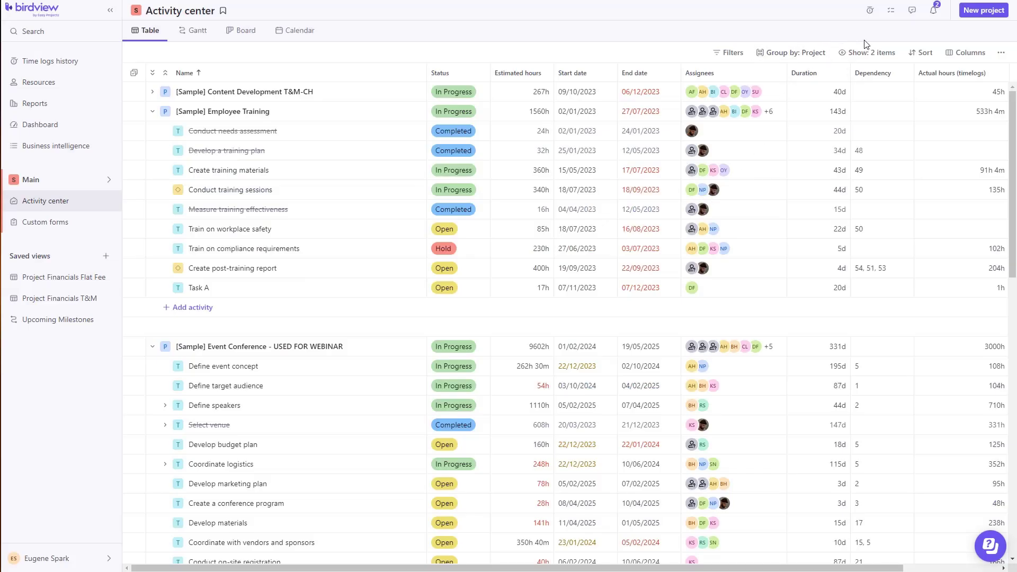
- Create a new project named ABC
click(977, 15)
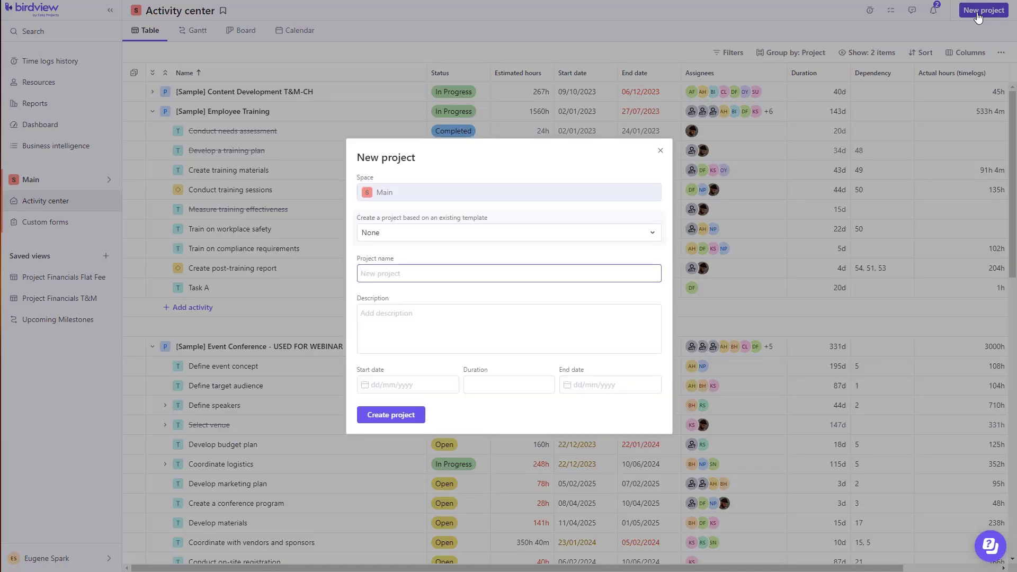
text(ABC)
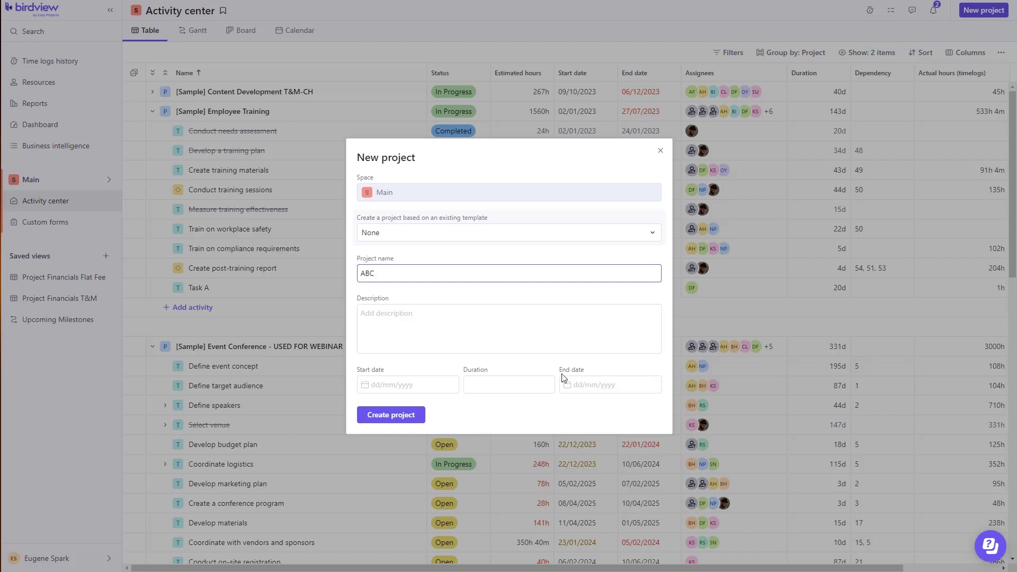
click(391, 415)
- Add a task named Task to ABC, scheduled from 20/02/2024 to 29/02/2024
click(190, 112)
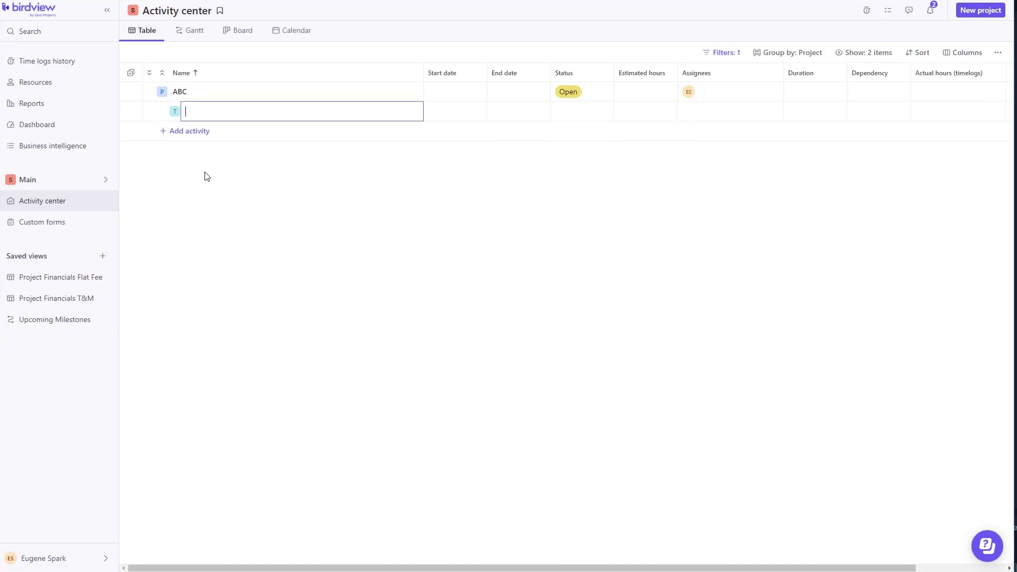
click(428, 114)
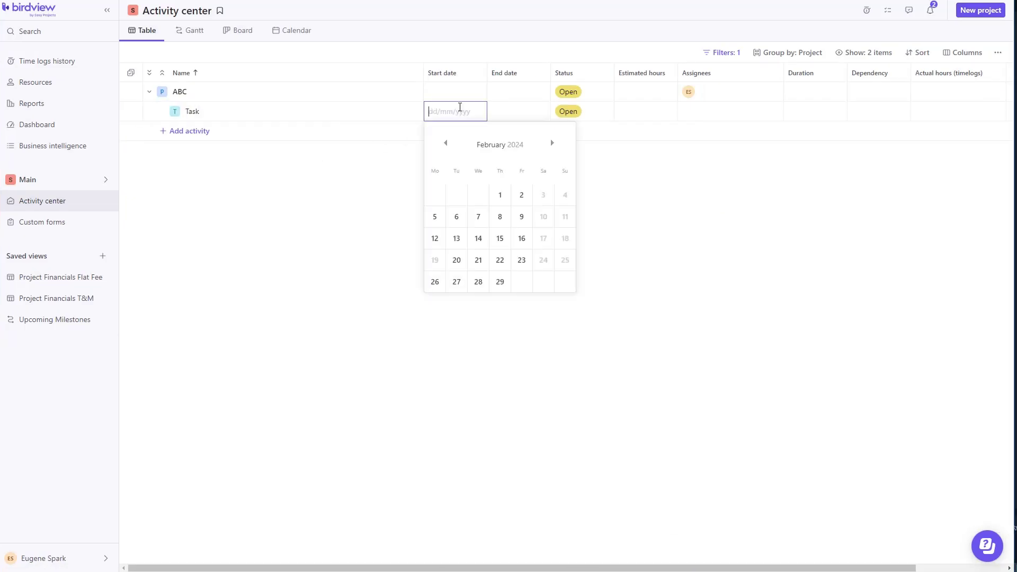
click(455, 260)
click(506, 117)
click(563, 282)
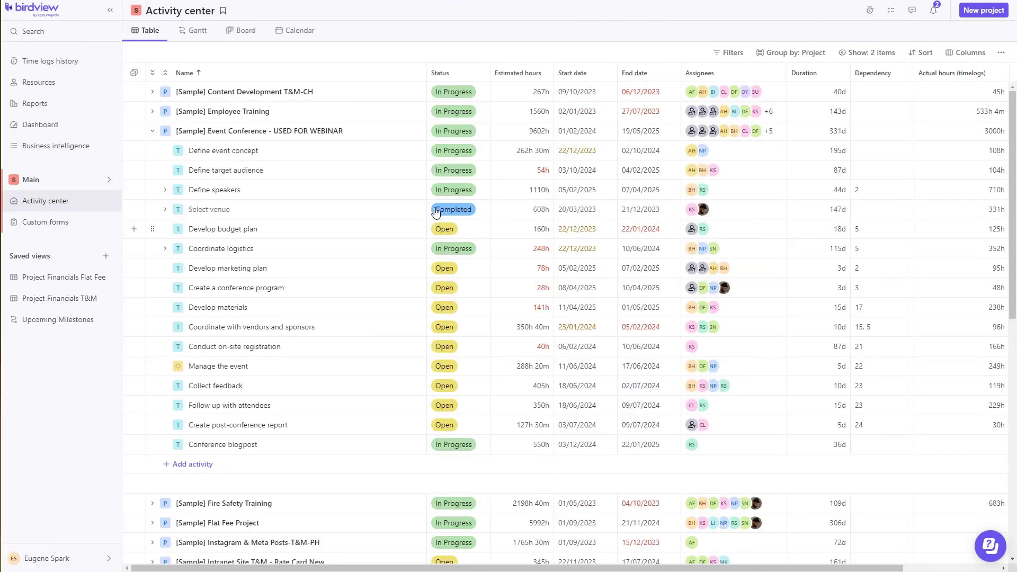
- Make Define event concept a milestone and make Define target audience depend on it
click(416, 152)
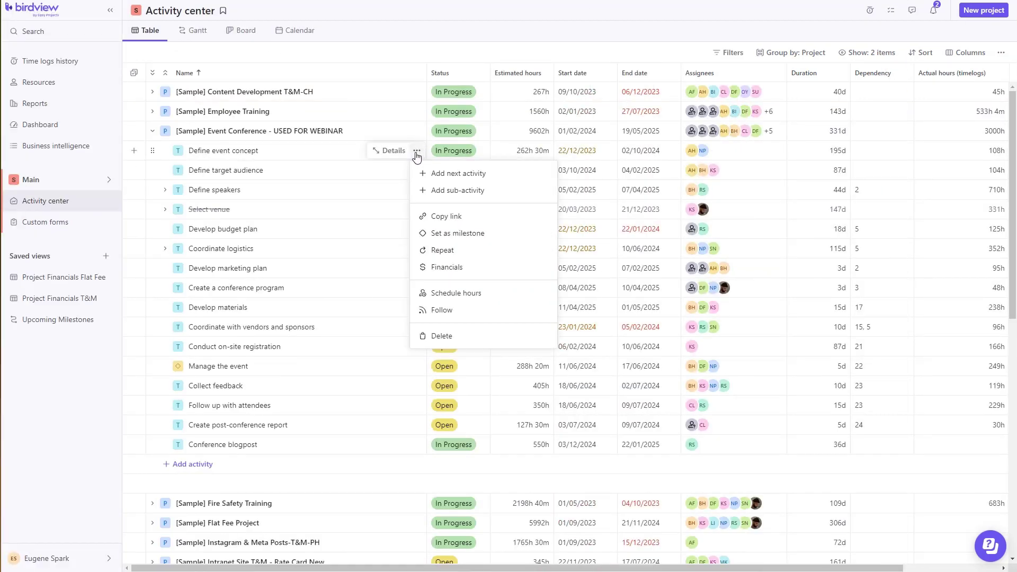
click(431, 233)
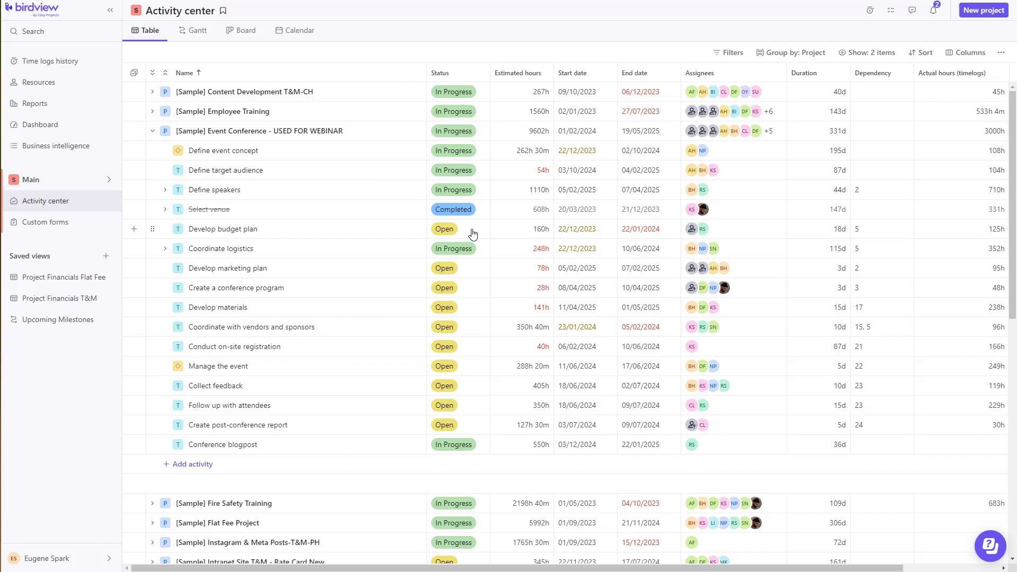
click(890, 174)
click(812, 246)
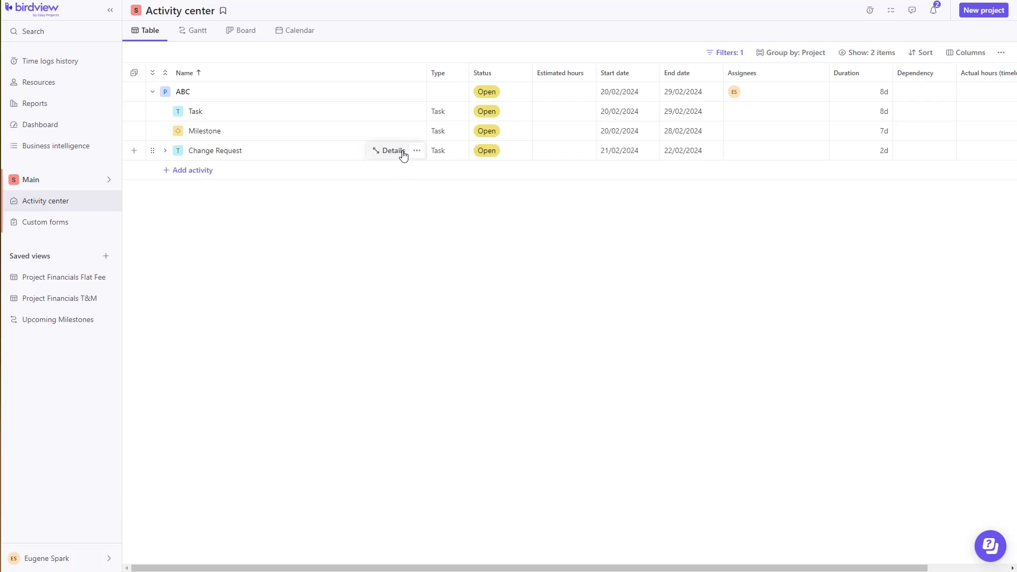
- Change the Change Request activity's type from Task to Request
click(403, 152)
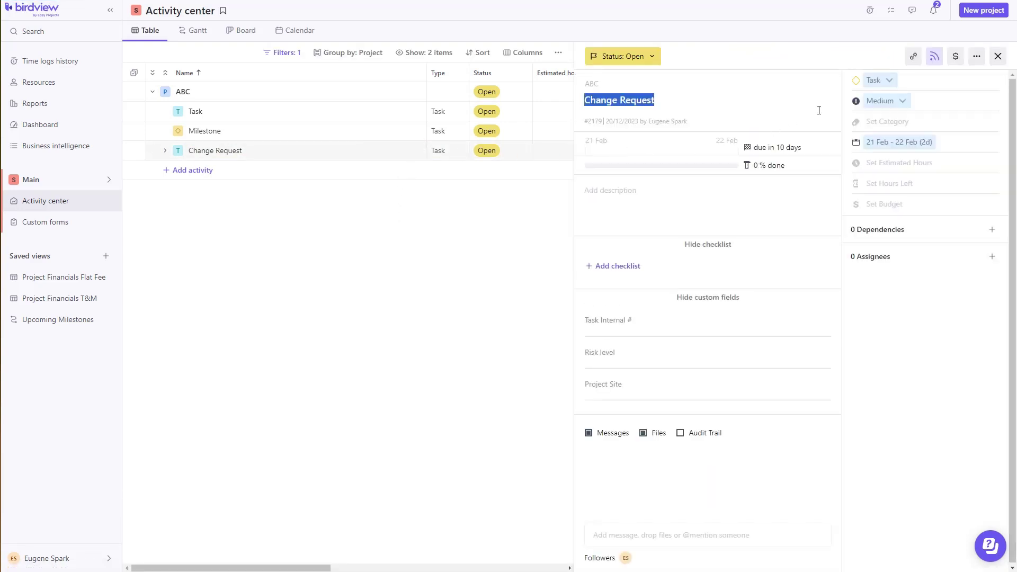
click(883, 81)
click(893, 142)
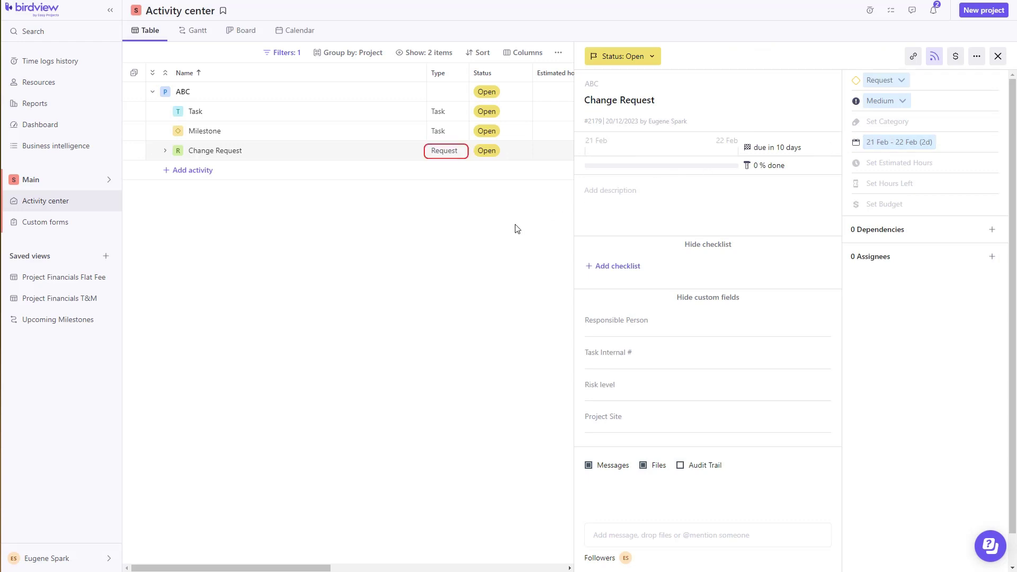
click(998, 56)
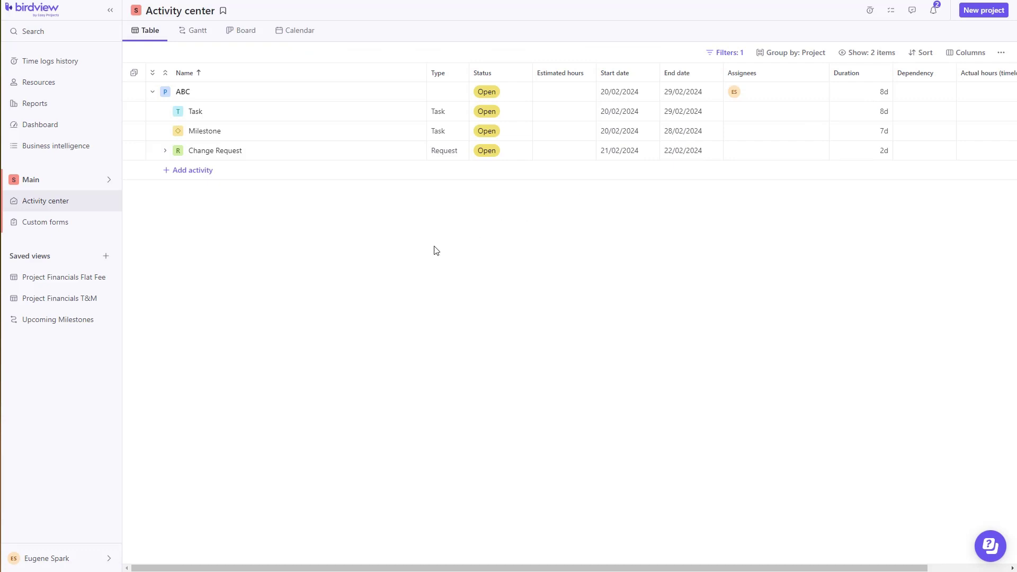
- Expand Change Request and set the type of Issue 1 and Issue 2 to Issue
click(165, 150)
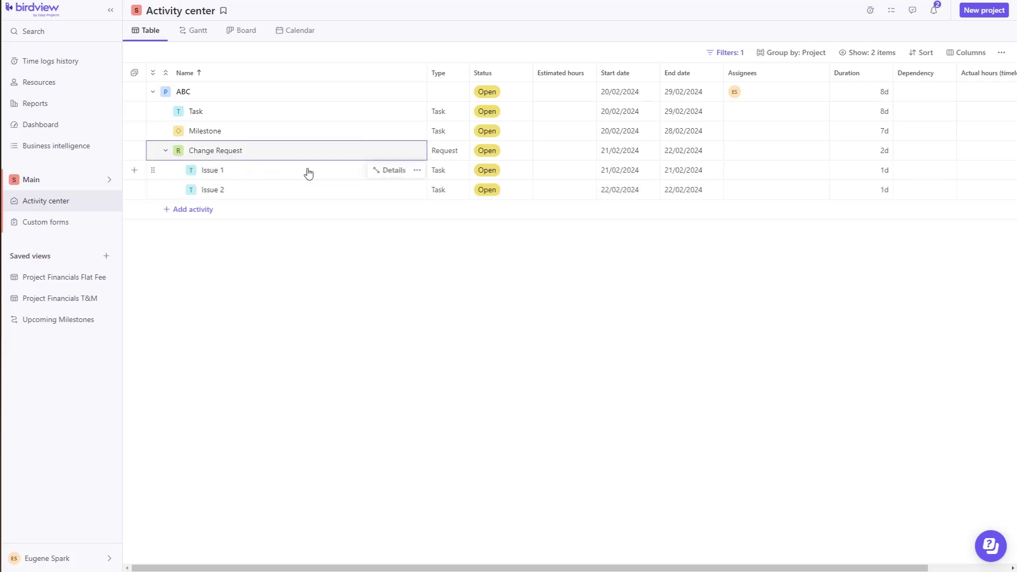
click(382, 170)
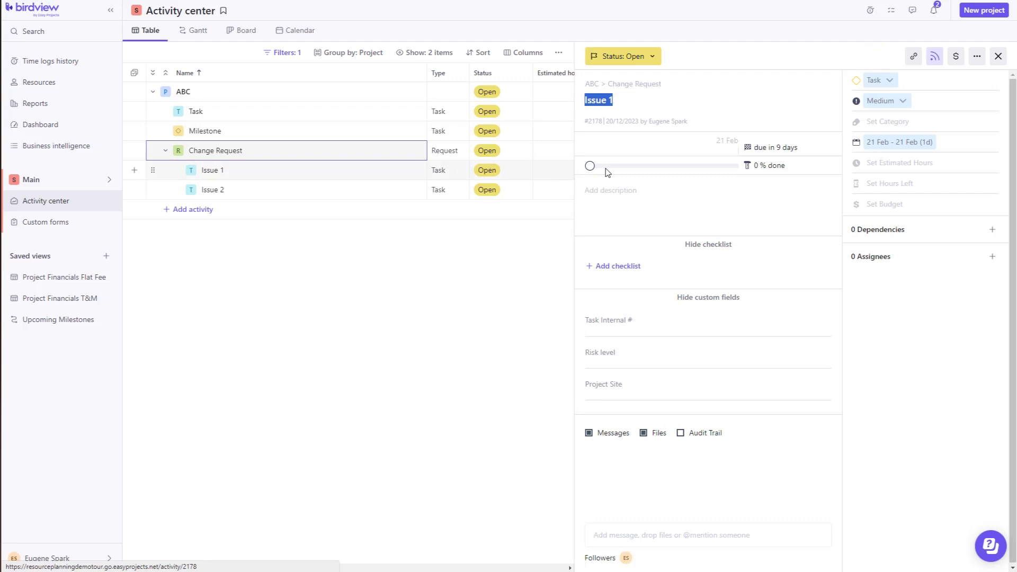
click(886, 81)
click(882, 123)
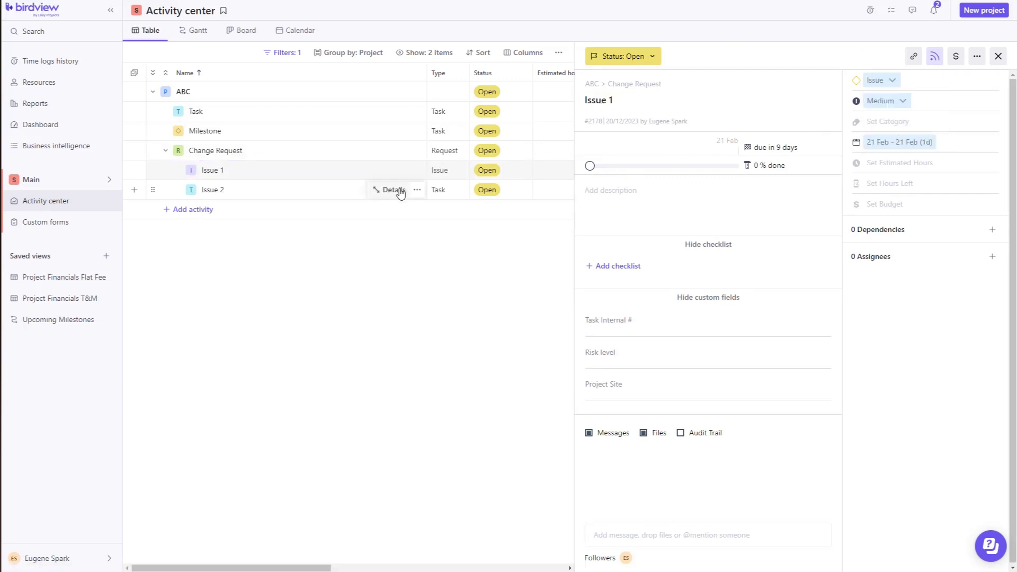
click(392, 190)
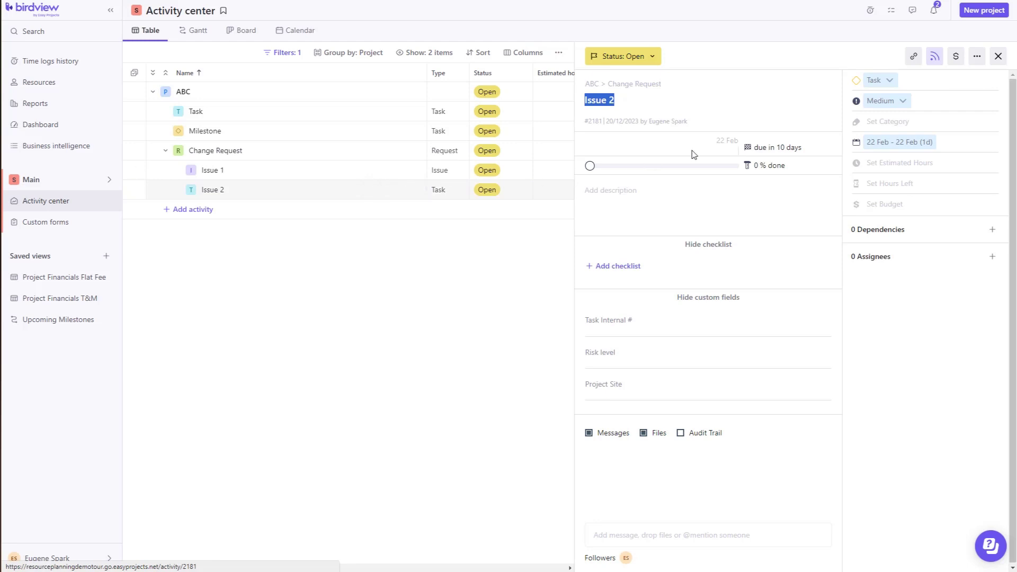
click(895, 82)
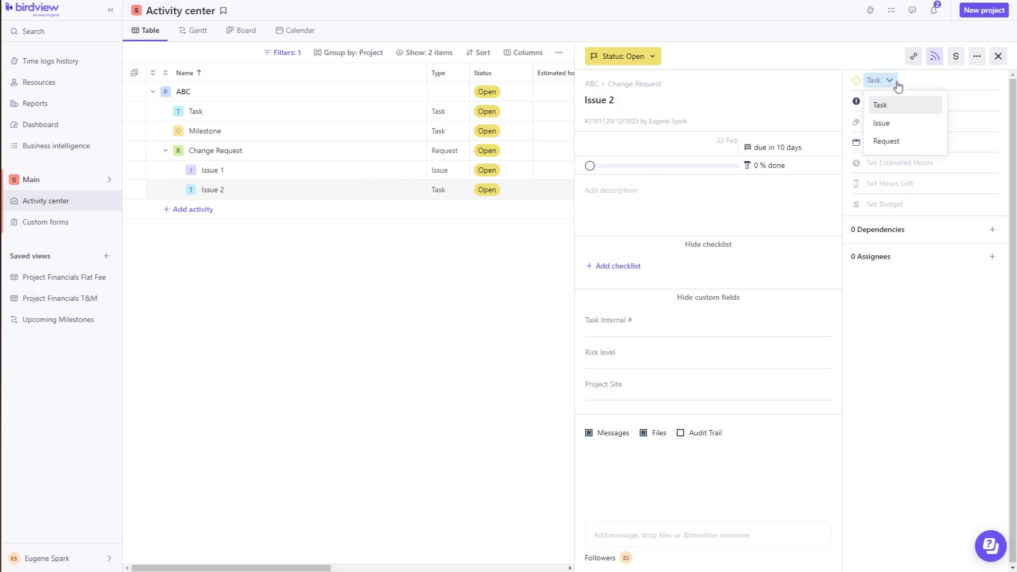
click(894, 124)
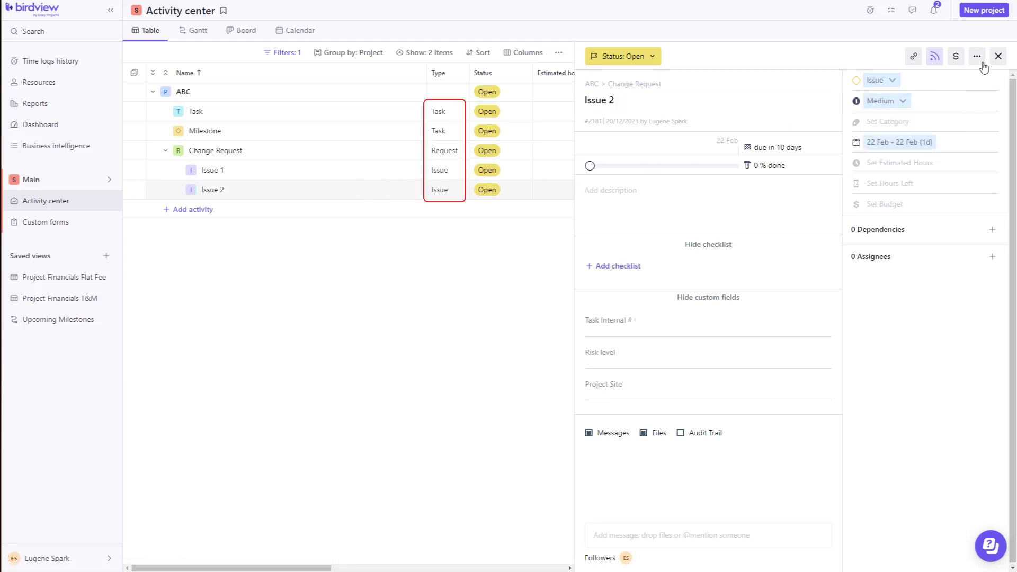
click(998, 56)
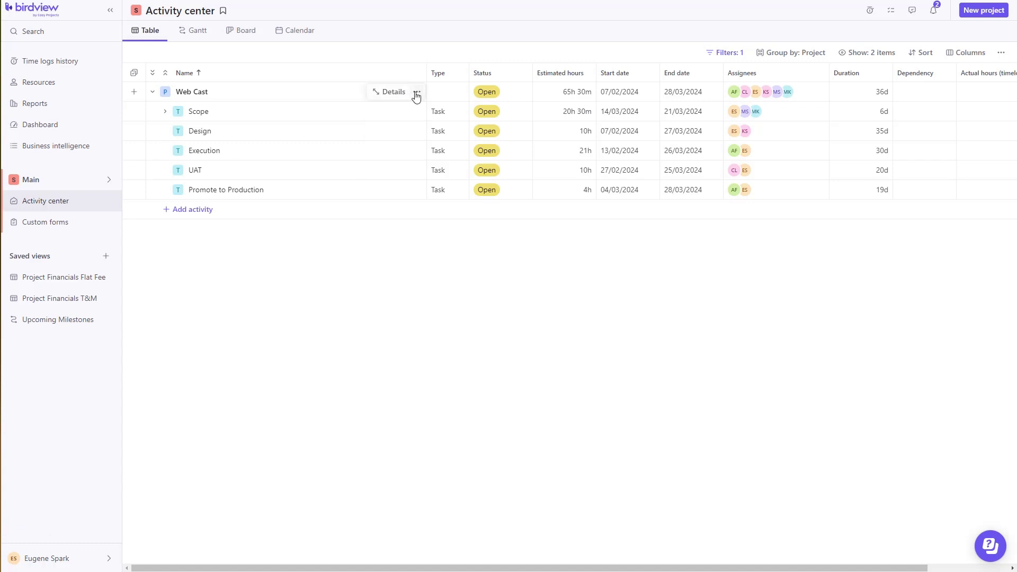
- Capture a baseline of the Web Cast project from its row actions menu
click(417, 93)
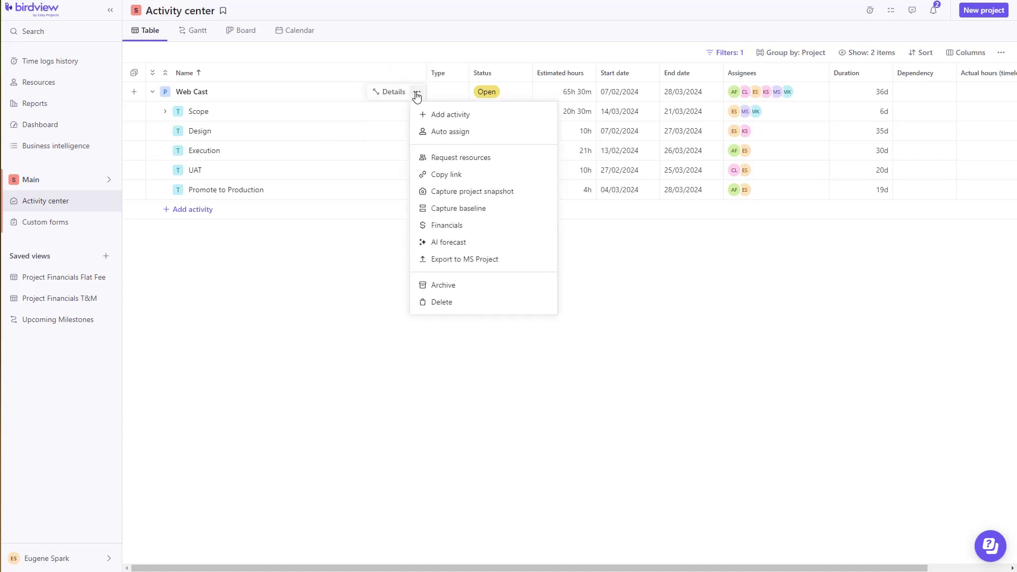
click(439, 208)
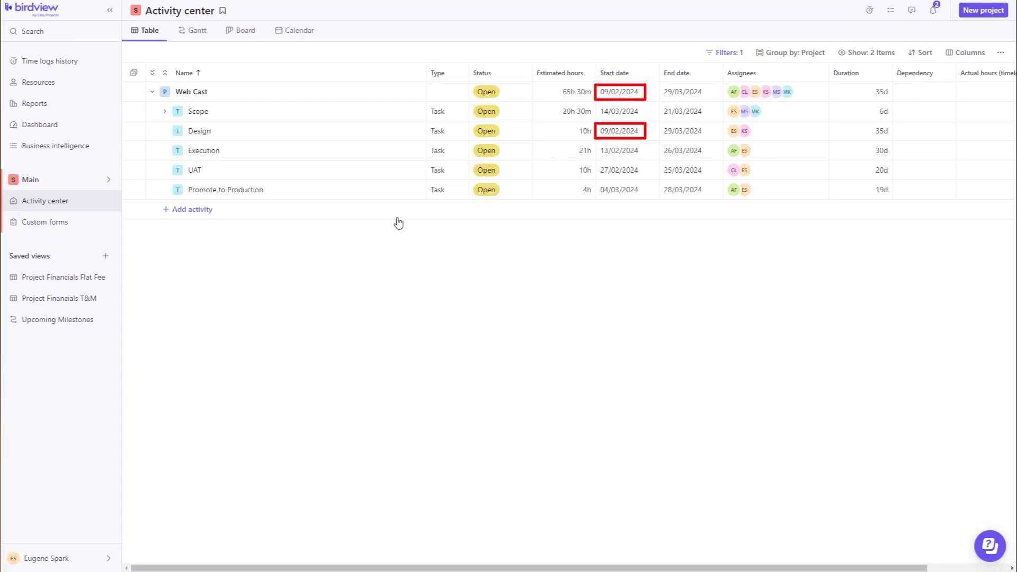
- Filter the Business intelligence Baseline vs Actuals report to the Web Cast project
click(86, 146)
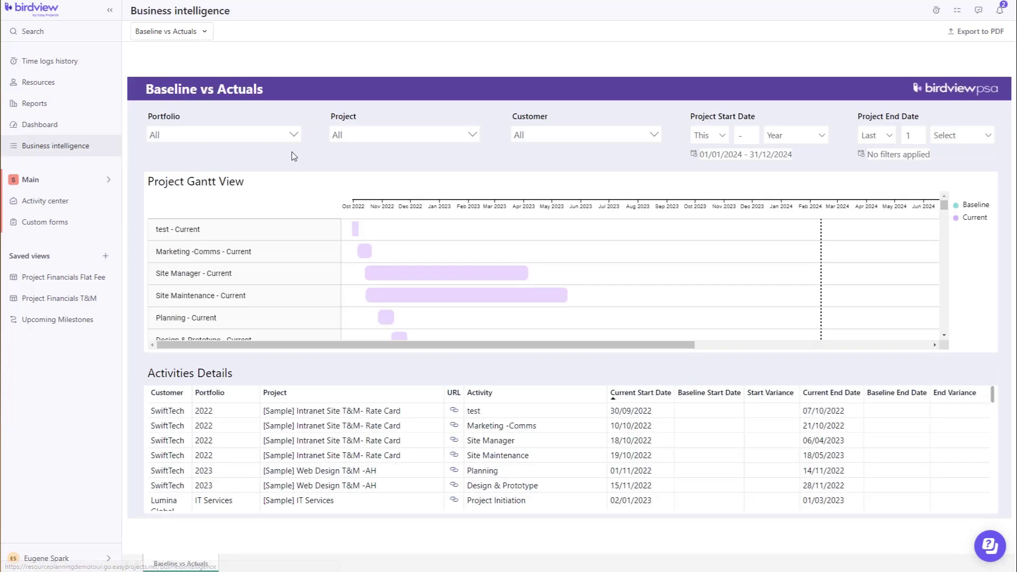
click(474, 136)
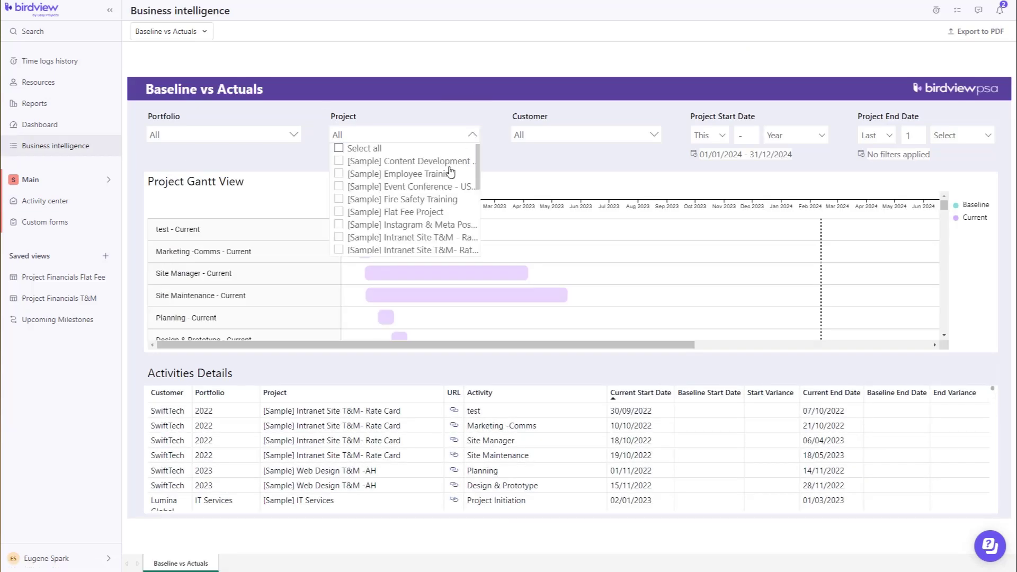
scroll(434, 211, down, 5)
click(423, 249)
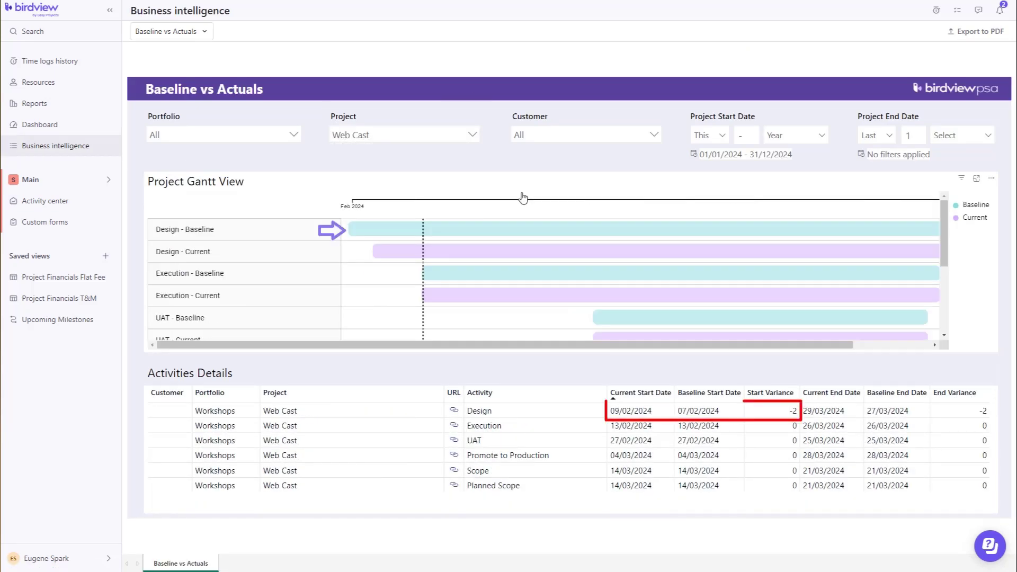
scroll(518, 215, down, 3)
scroll(518, 219, up, 3)
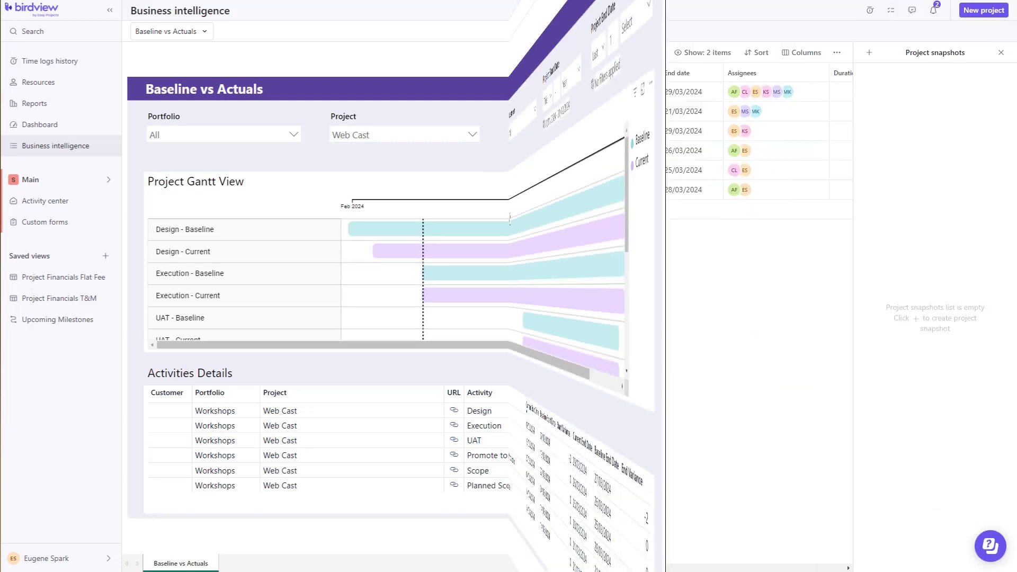
click(416, 92)
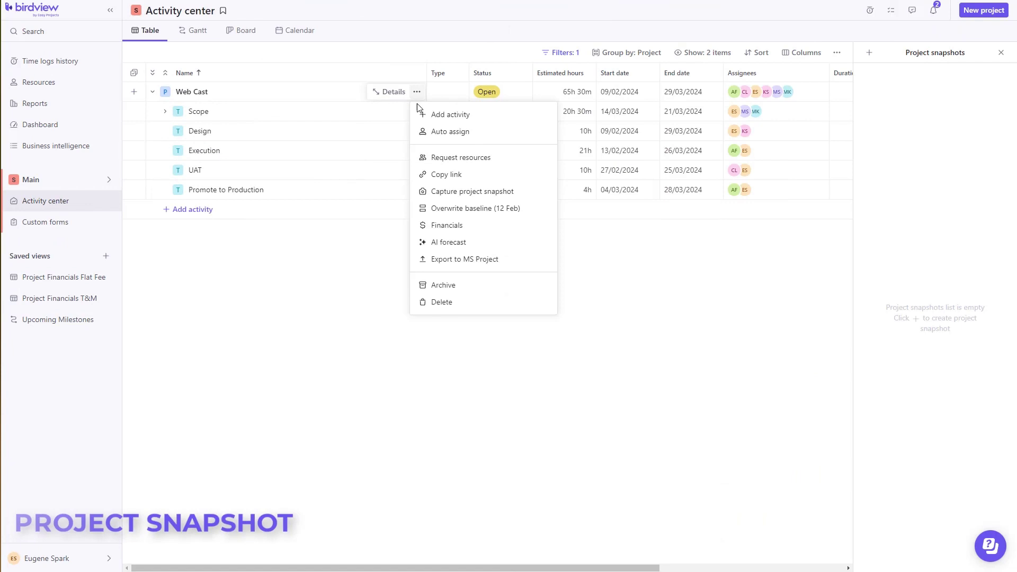
click(447, 192)
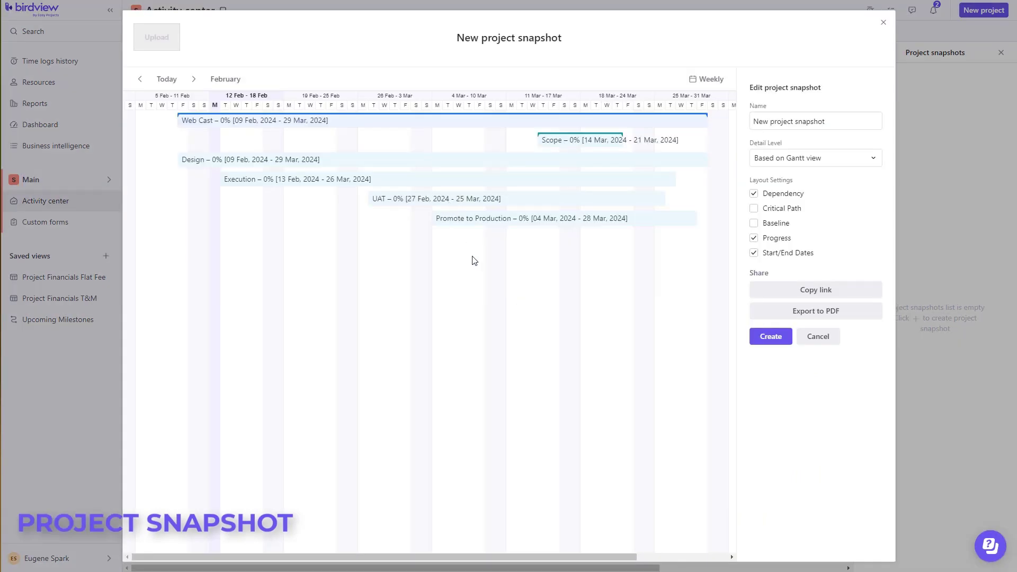
click(765, 212)
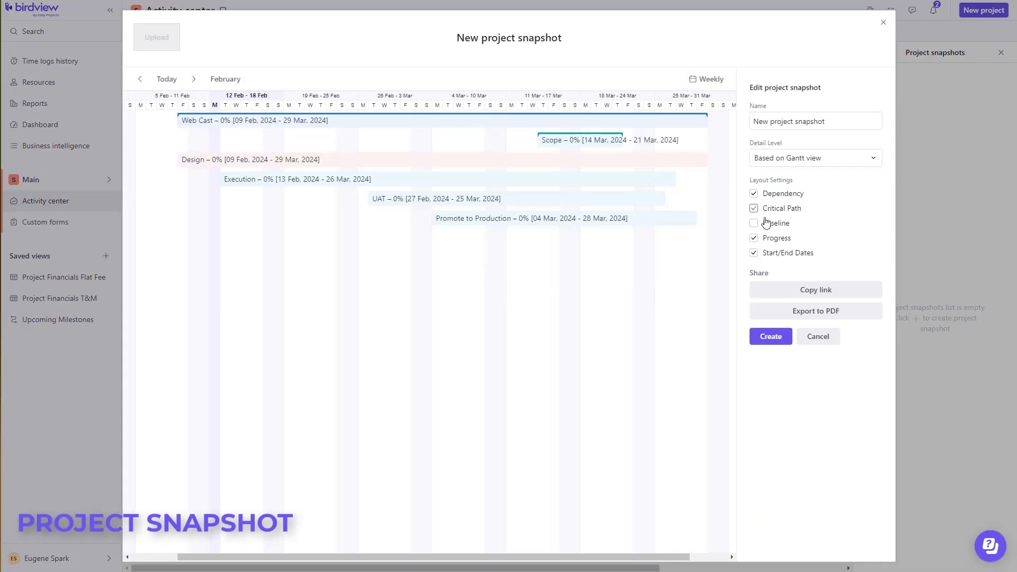
click(764, 224)
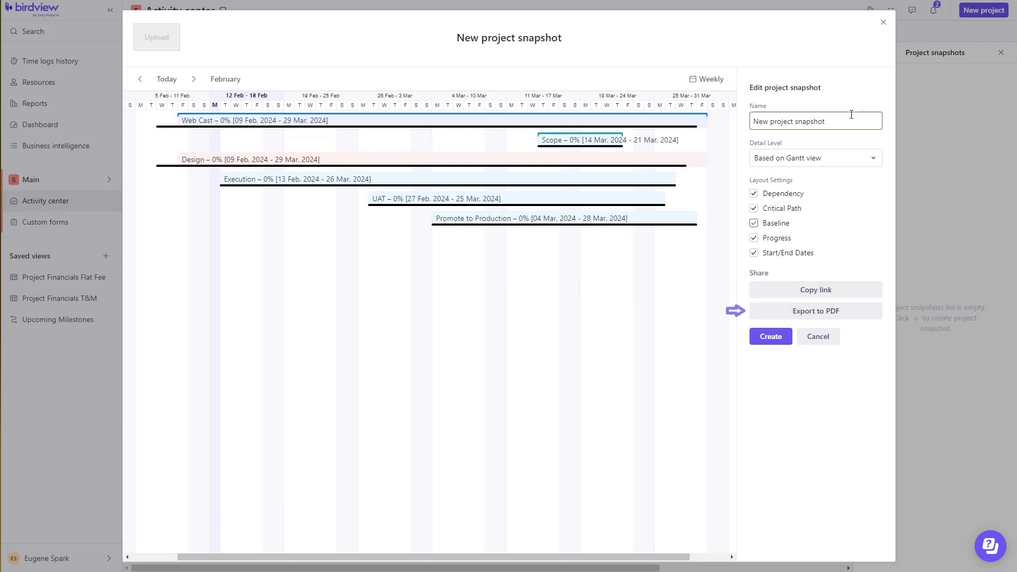
- Push Promote to Production into May and disable Web Cast's dates rollup so it ends 08/05/2024
click(885, 24)
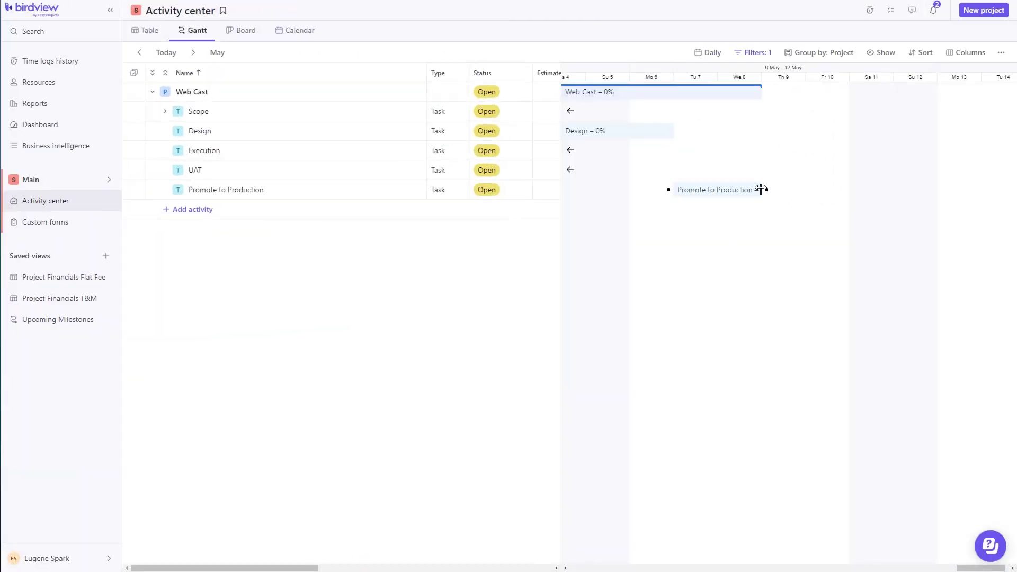
mouse_move(760, 189)
mouse_down()
mouse_move(804, 190)
mouse_move(761, 190)
mouse_up()
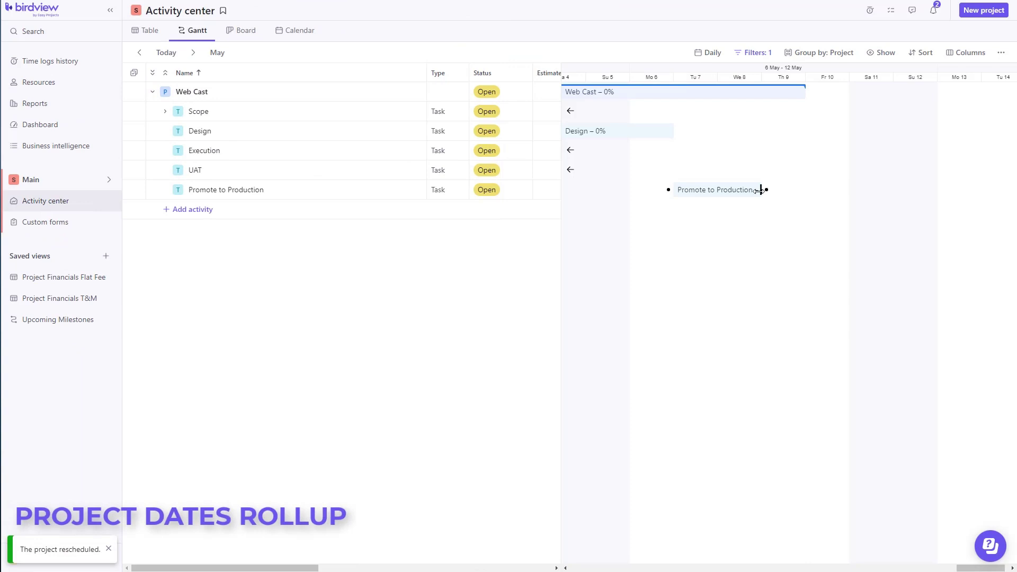
click(735, 94)
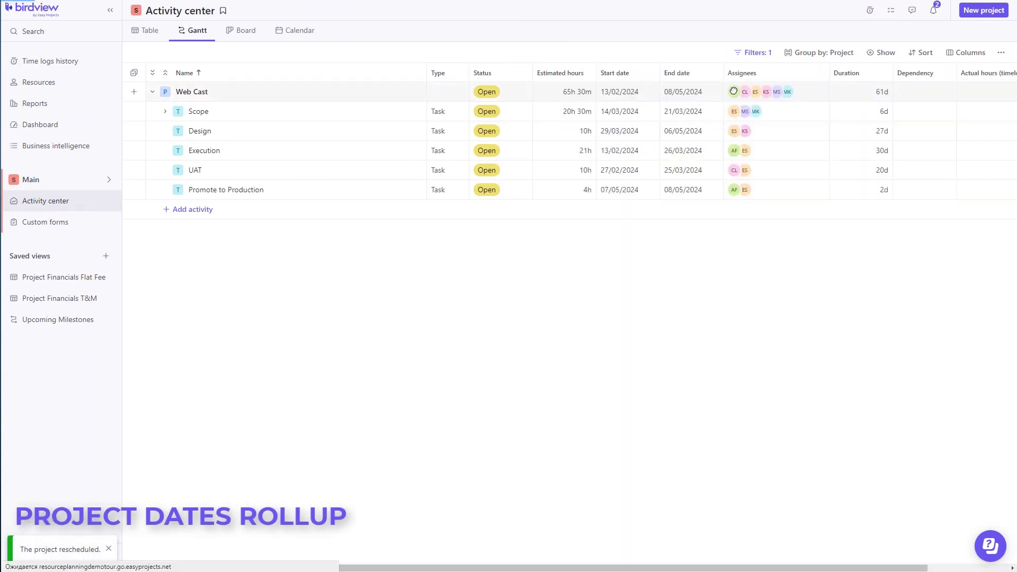
click(977, 57)
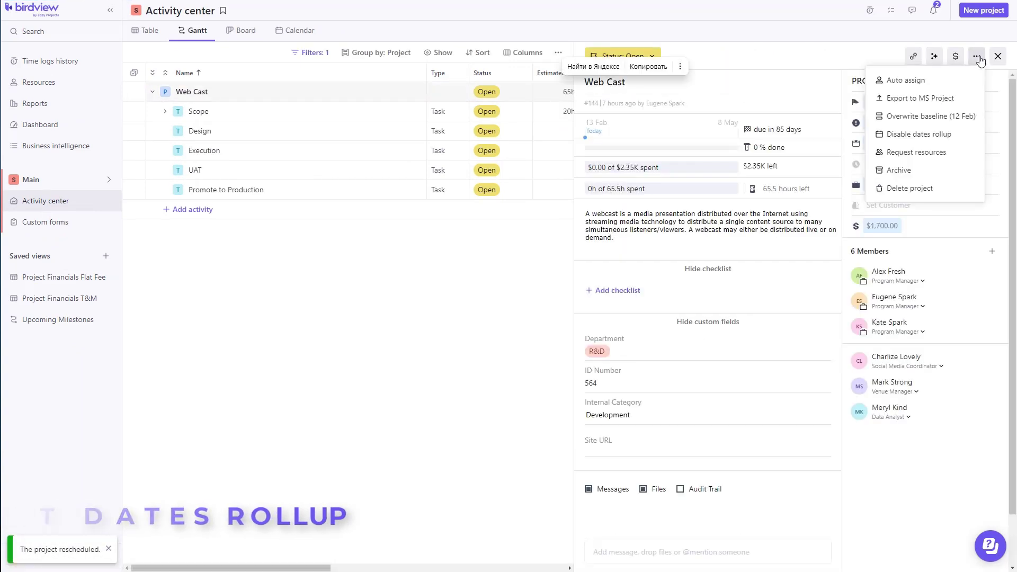
click(938, 135)
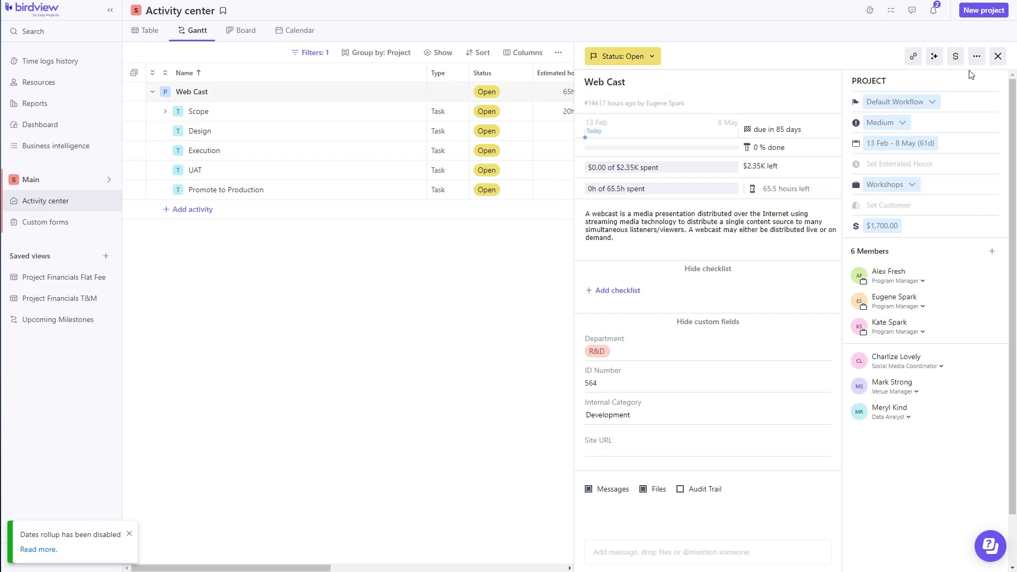
click(998, 57)
drag(877, 189, 916, 189)
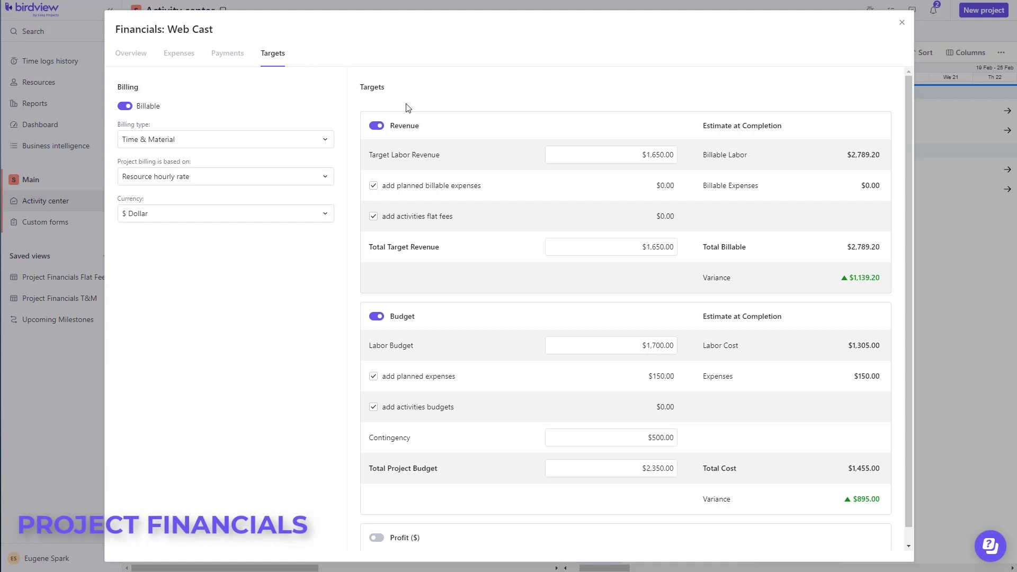
- Review Web Cast's Expenses, Payments and Scheduled payments, then return to the financial Overview
click(179, 56)
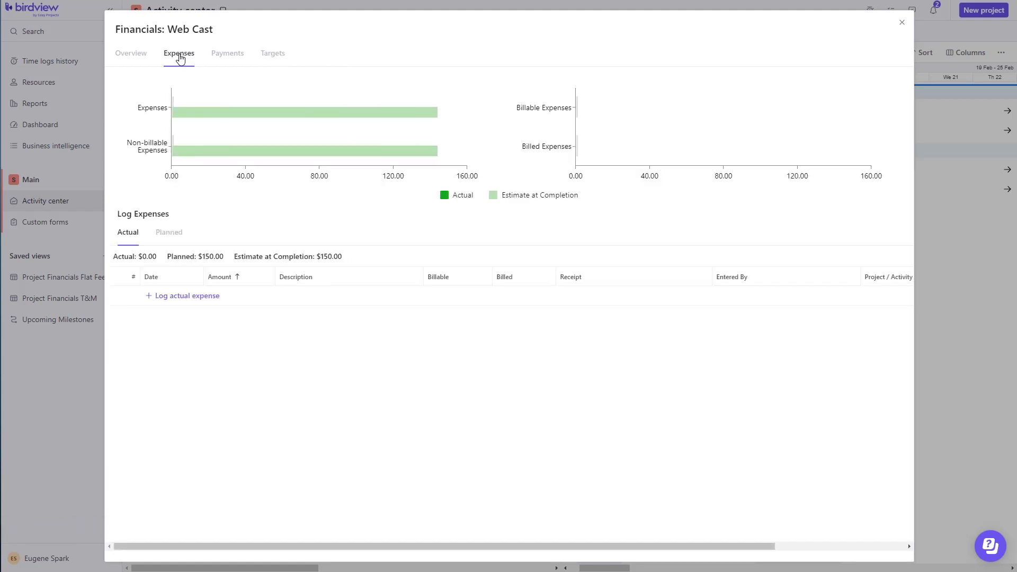
click(226, 59)
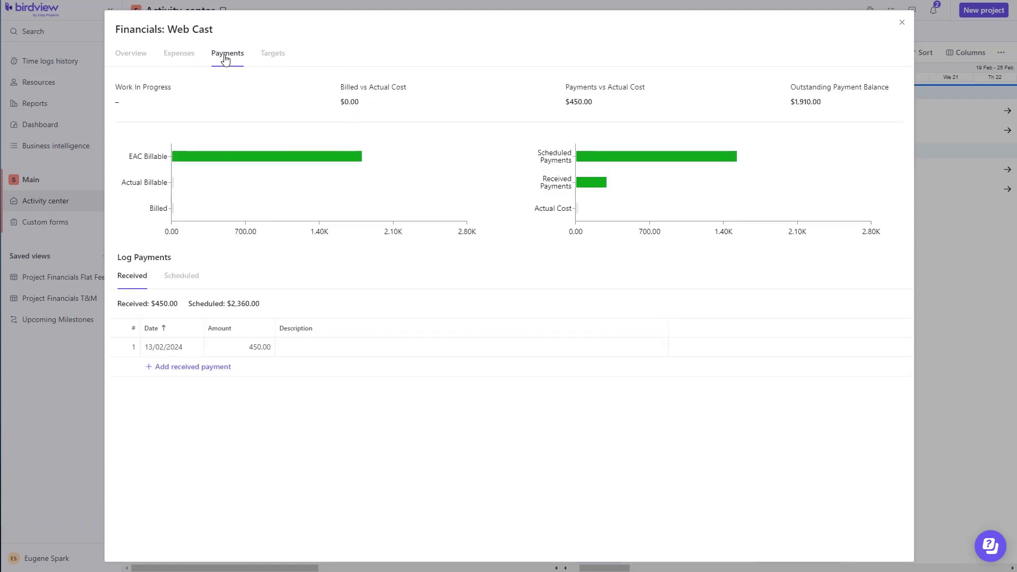
click(169, 281)
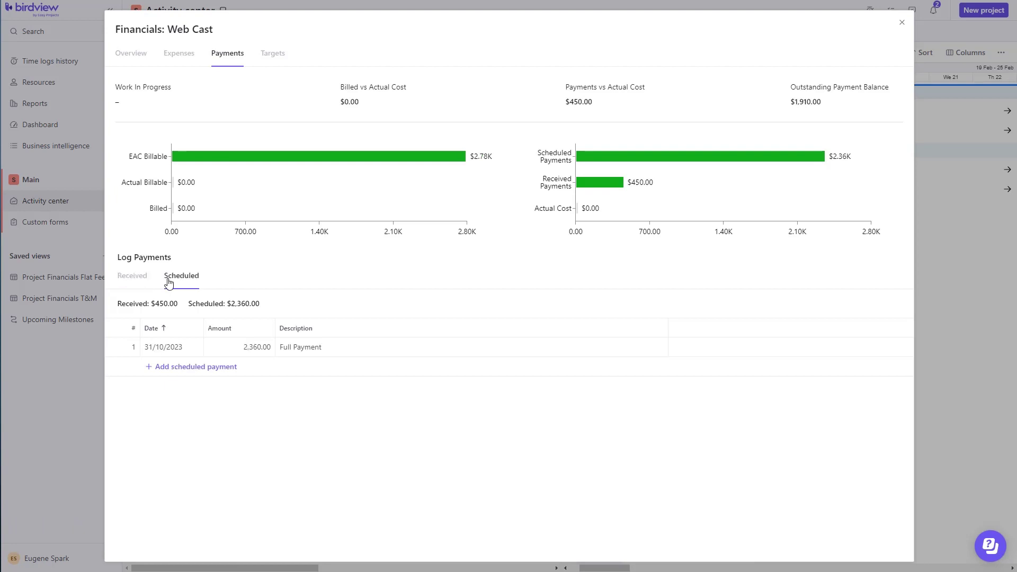
click(132, 58)
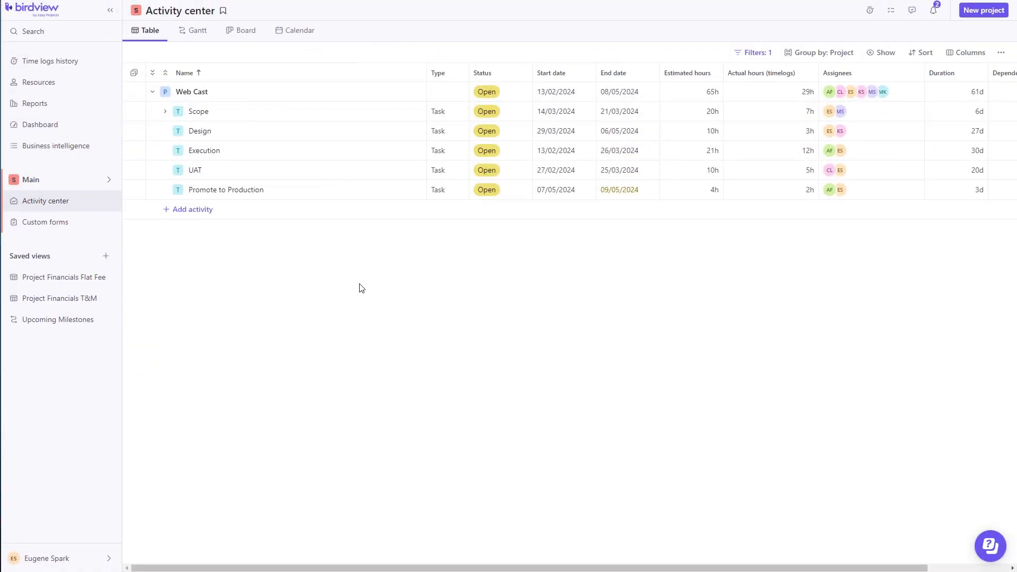
- Set the second Scope assignee's estimated hours to 8h in the hours schedule
click(417, 111)
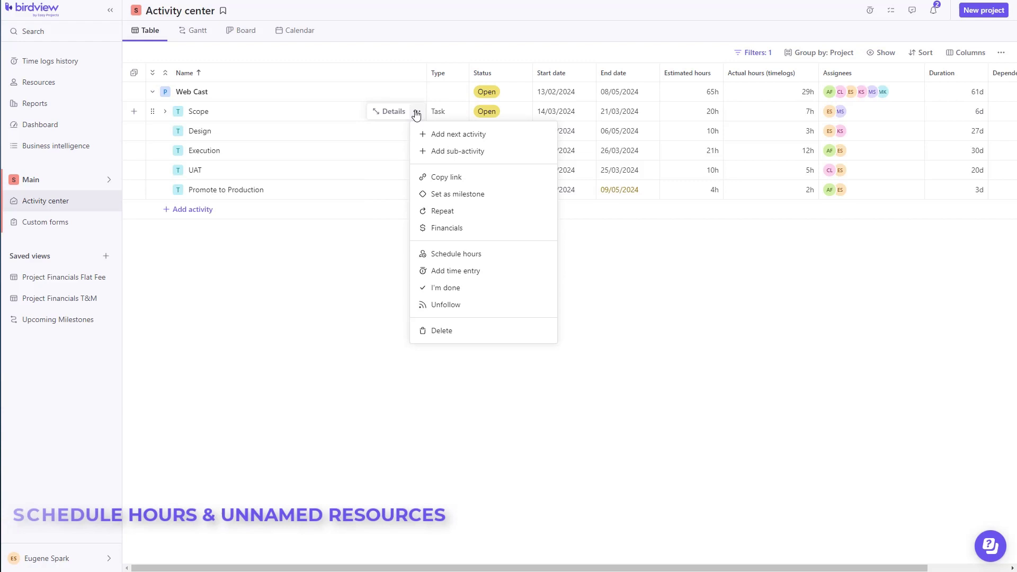
click(466, 255)
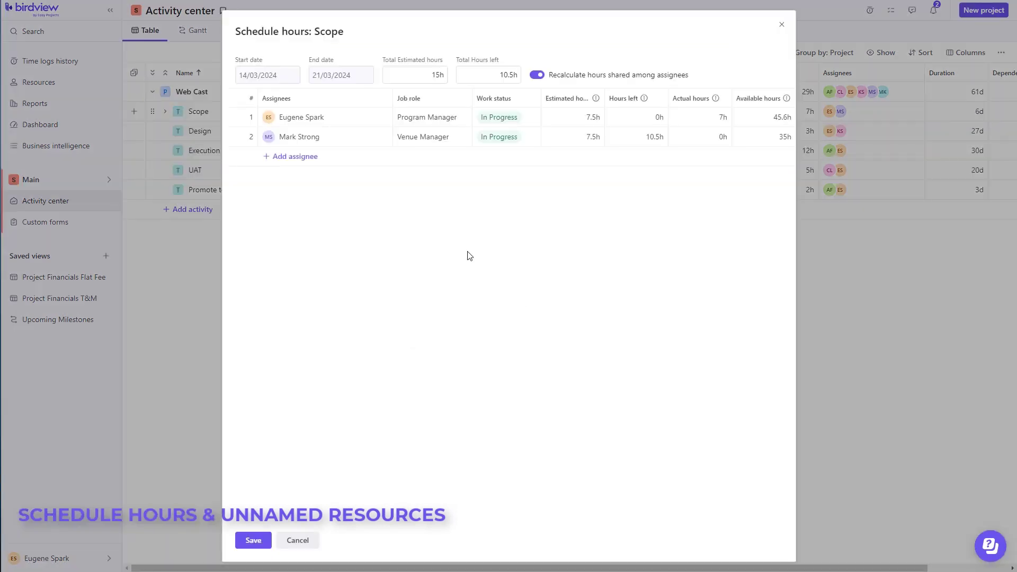
double_click(592, 137)
text(8)
key(Return)
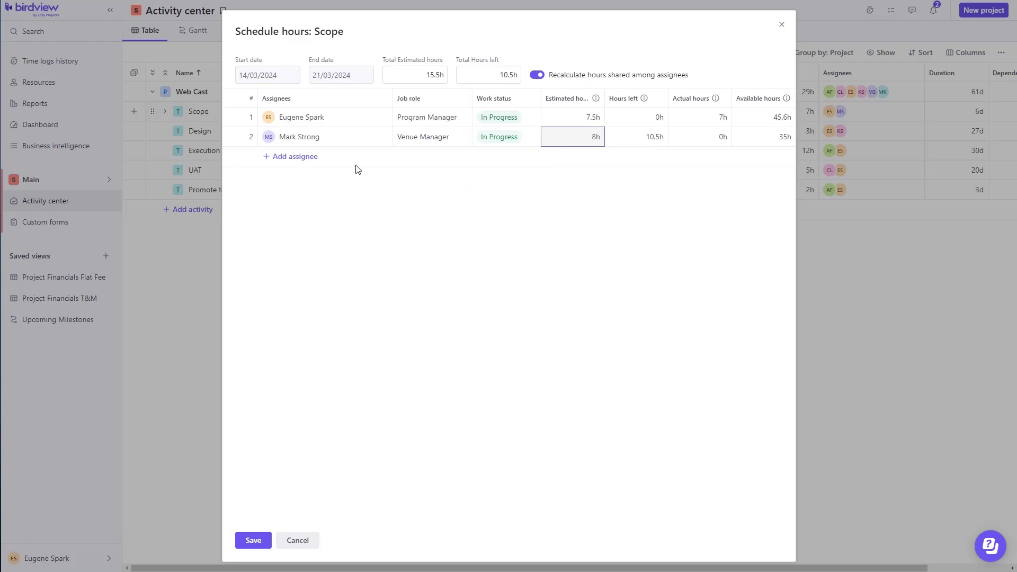
- Add a Data Analyst unnamed placeholder resource to Scope and save the schedule
click(309, 162)
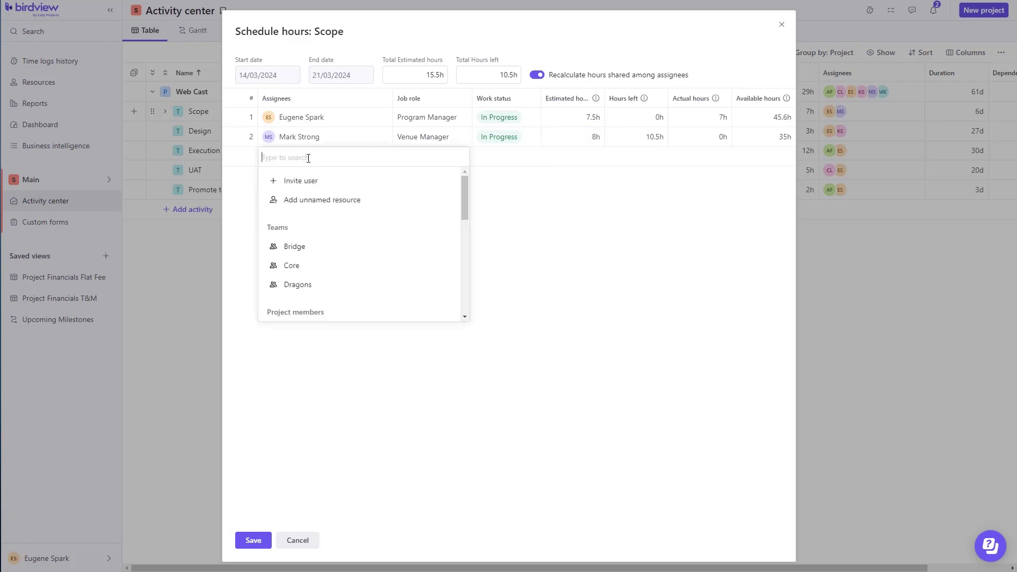
click(333, 206)
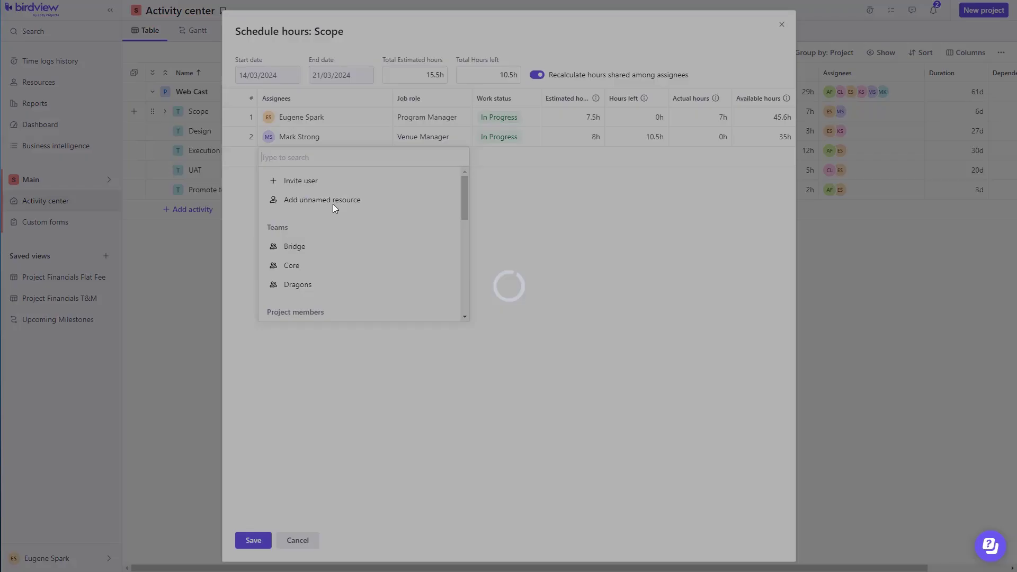
click(405, 354)
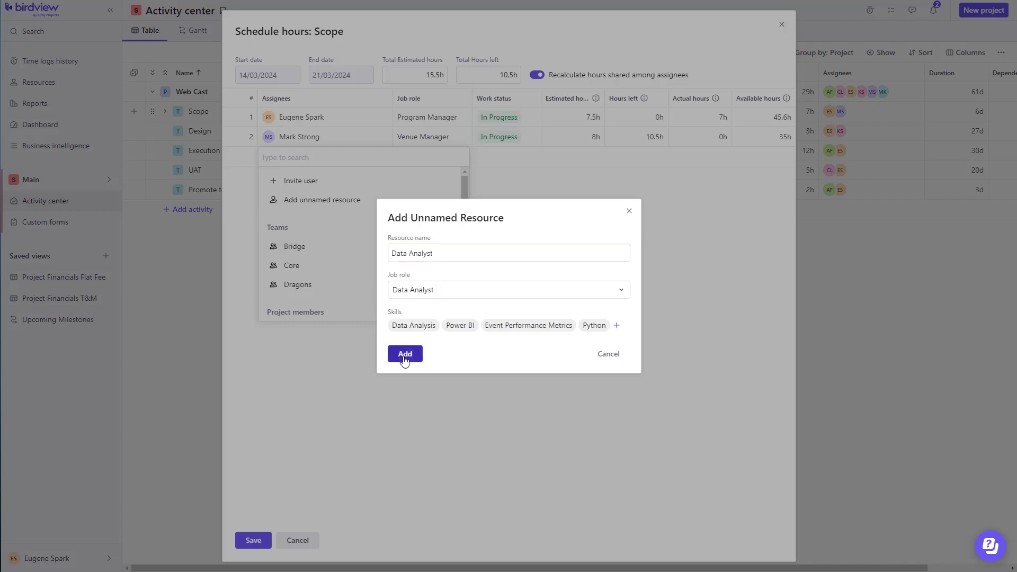
click(253, 540)
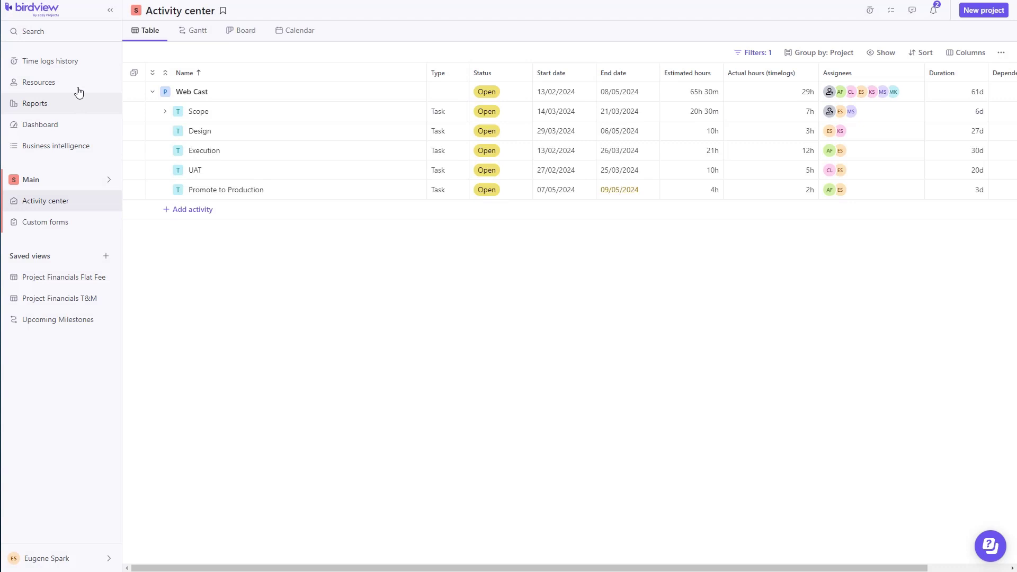
- In Resources, replace the Data Analyst placeholder with the recommended user and allocate them
click(78, 86)
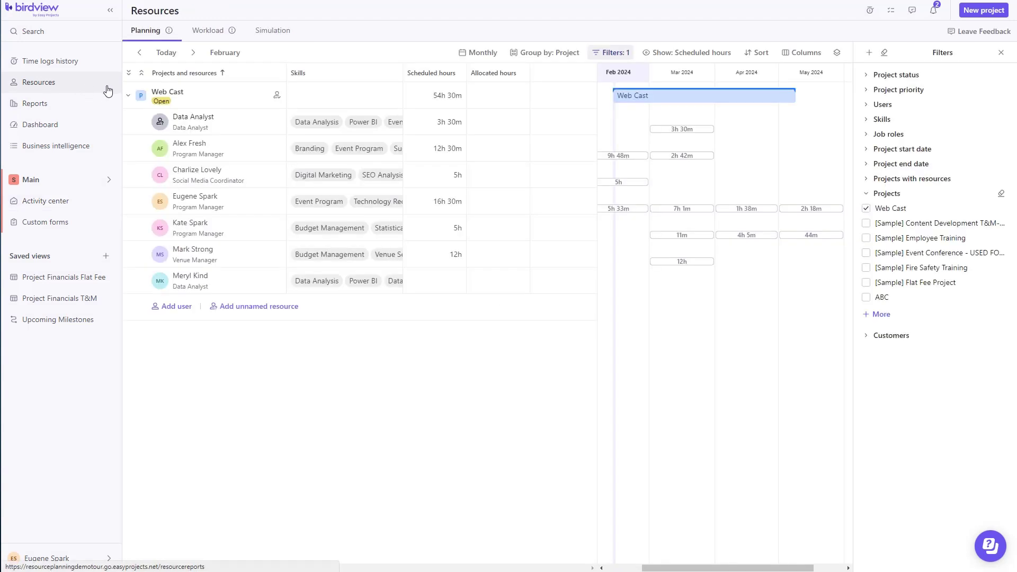
click(277, 122)
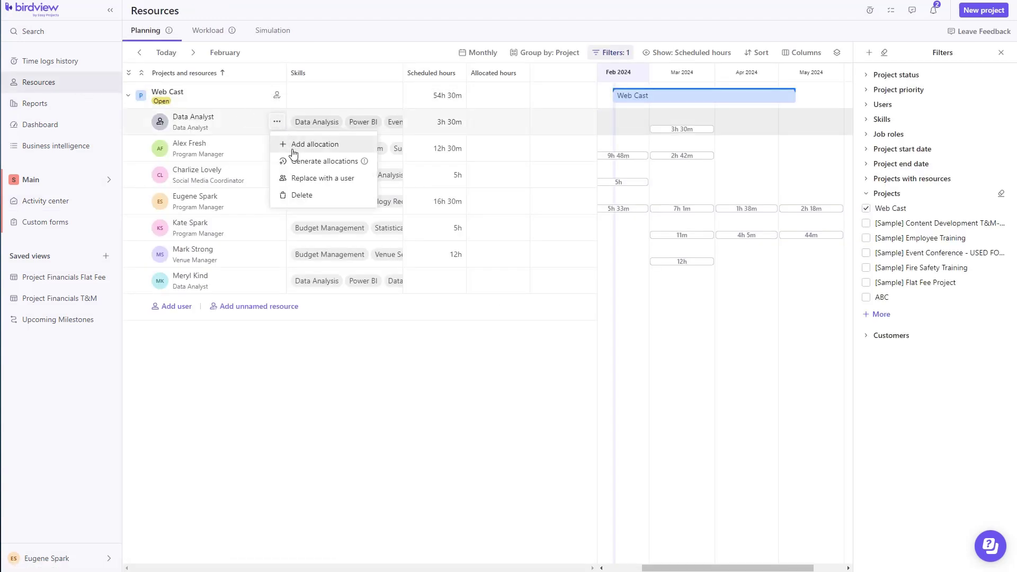
click(311, 177)
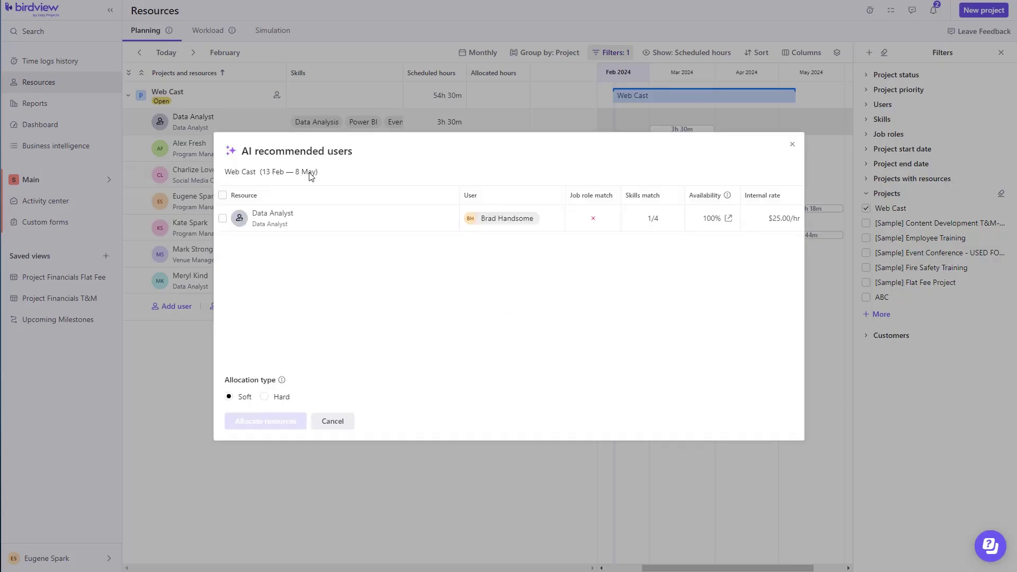
click(223, 220)
click(265, 421)
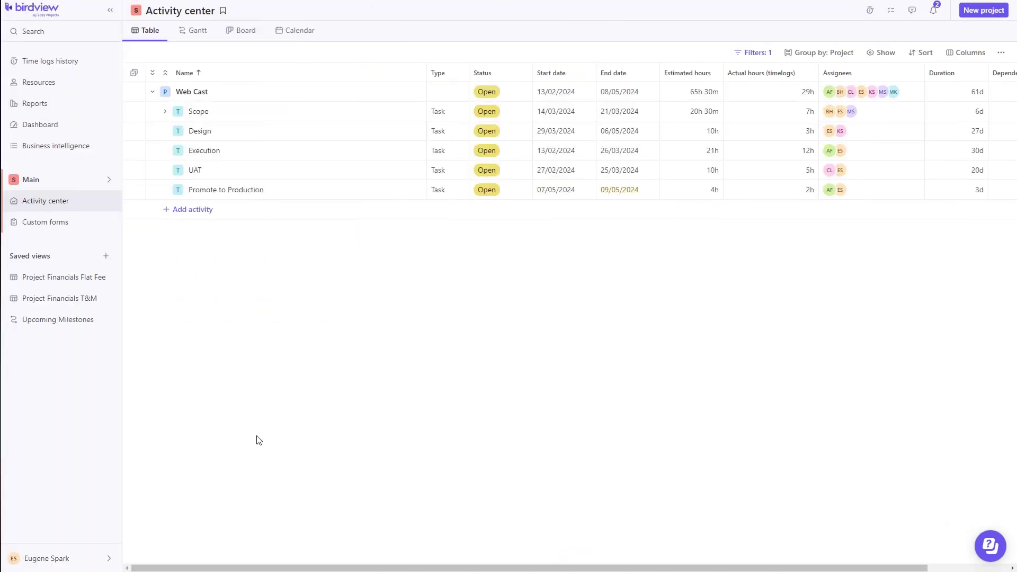
- Browse the company's custom field definitions, then view the Web Cast project's details
click(108, 557)
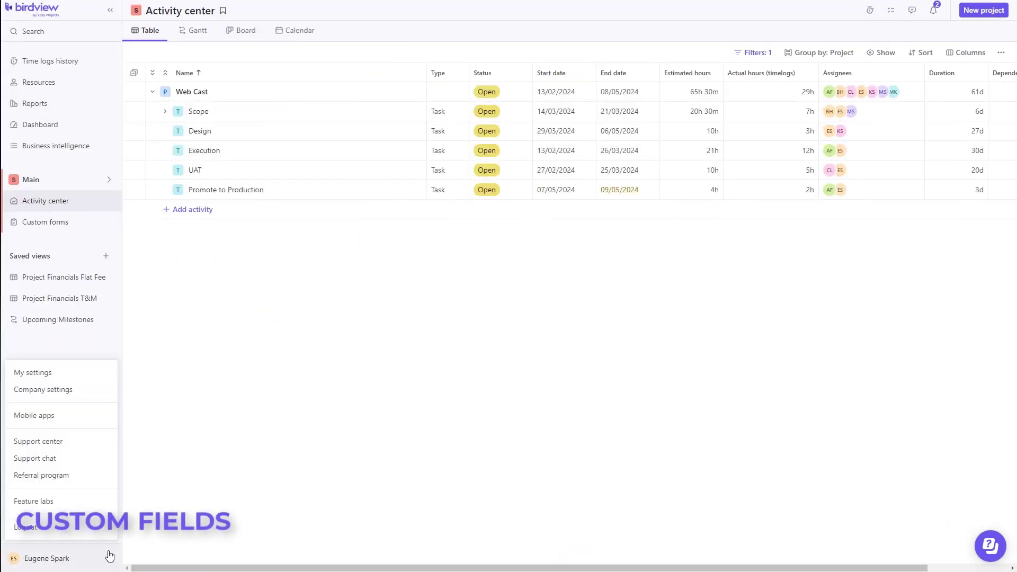
click(75, 392)
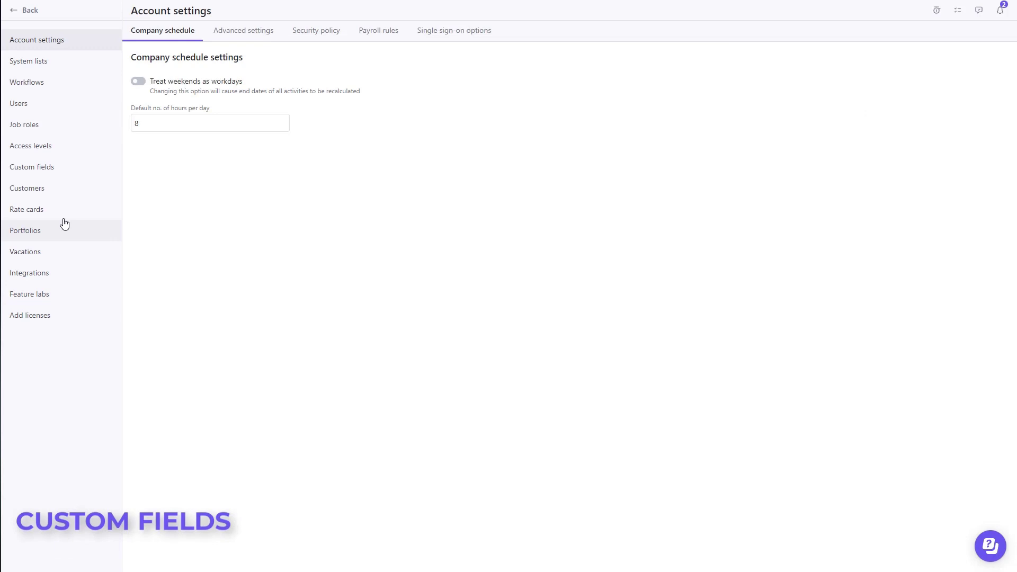
click(61, 174)
scroll(236, 200, down, 5)
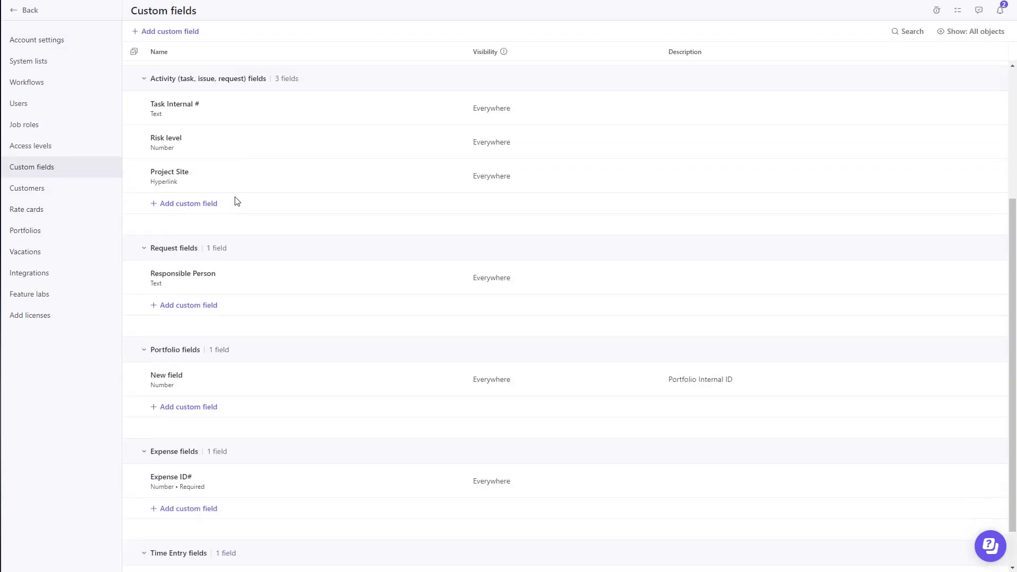
scroll(239, 211, up, 5)
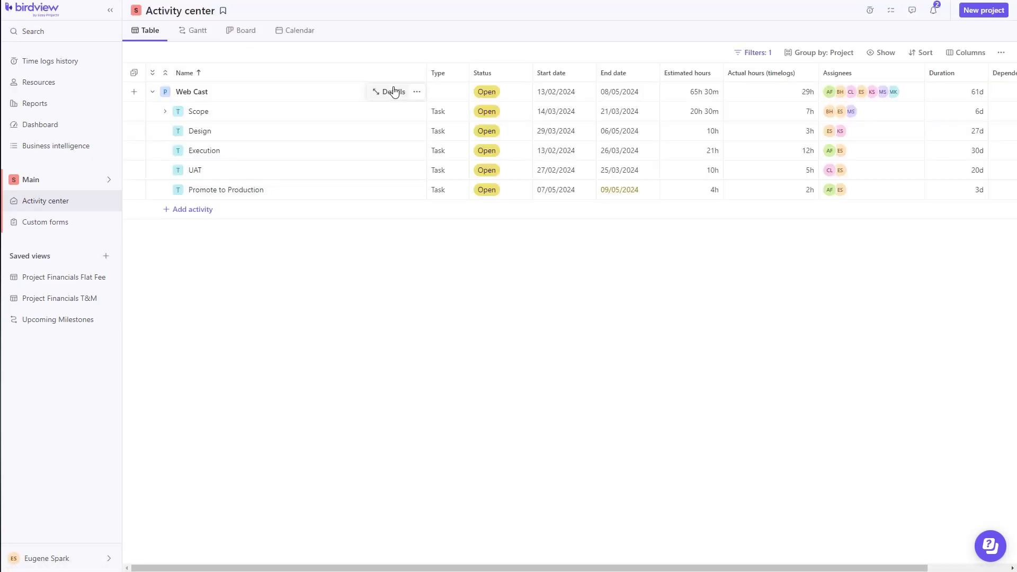
click(392, 91)
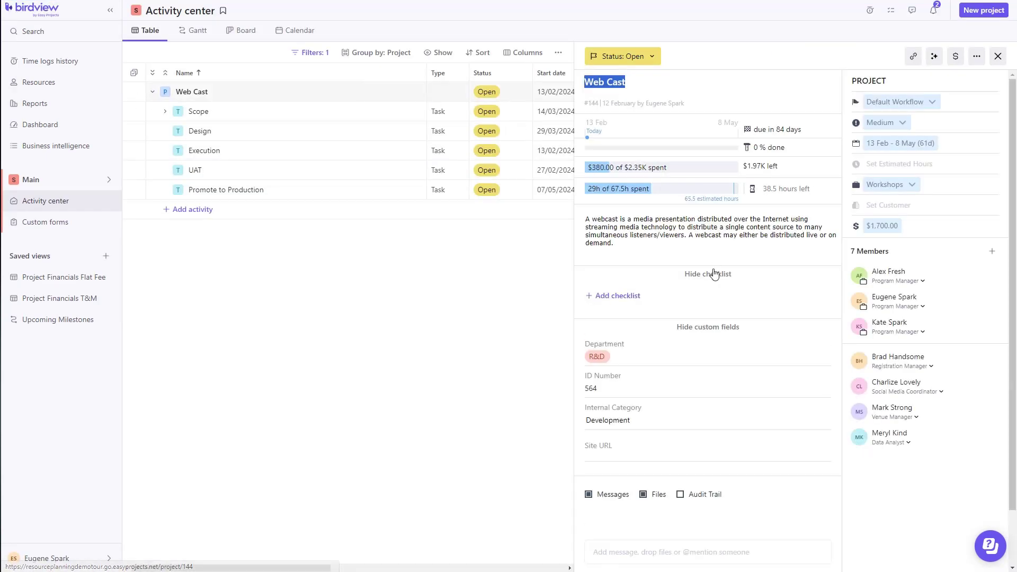
scroll(717, 273, down, 2)
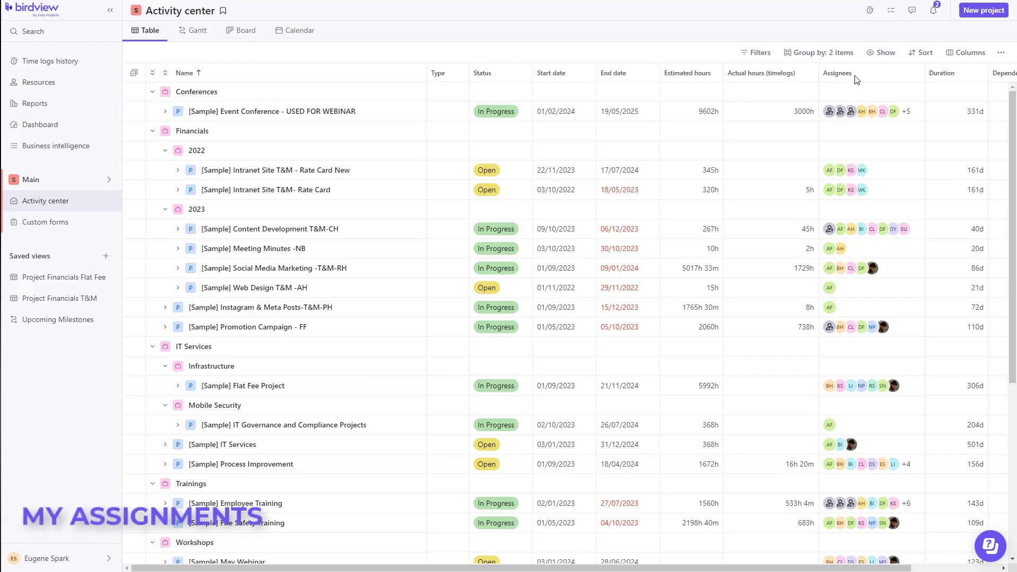
- Check completed and active items in My assignments, keeping them grouped by End Date
click(890, 10)
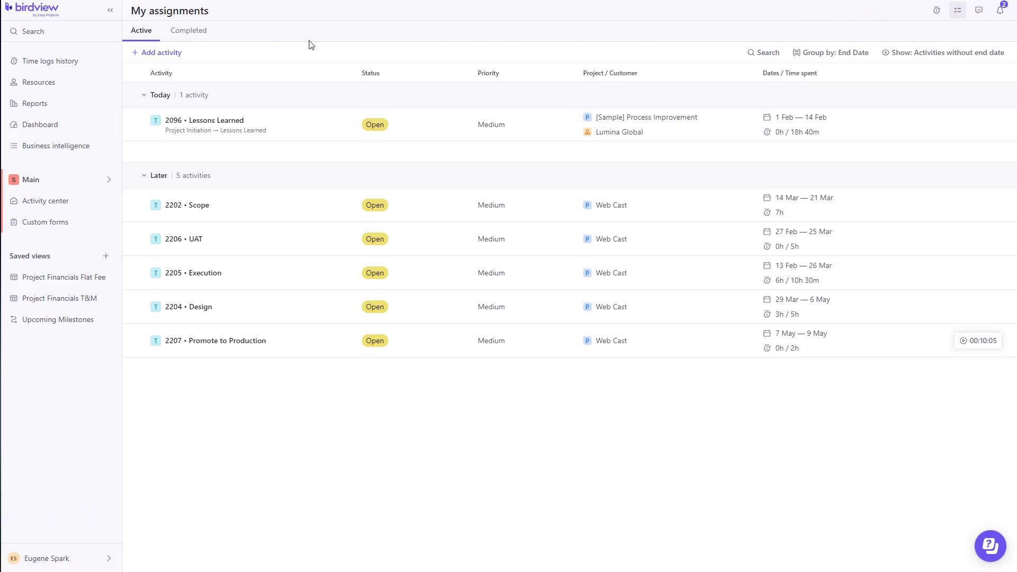
click(194, 38)
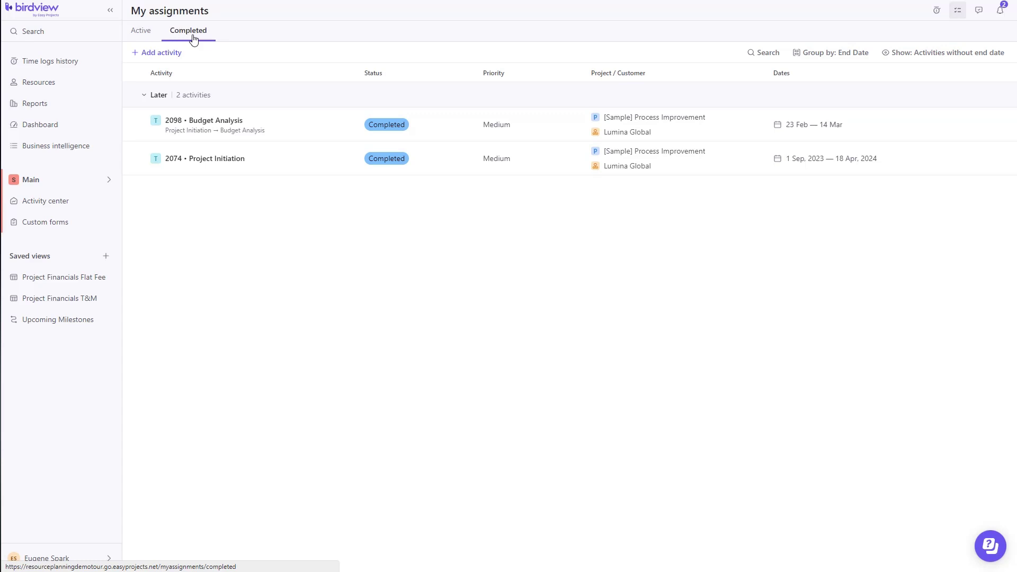
click(142, 37)
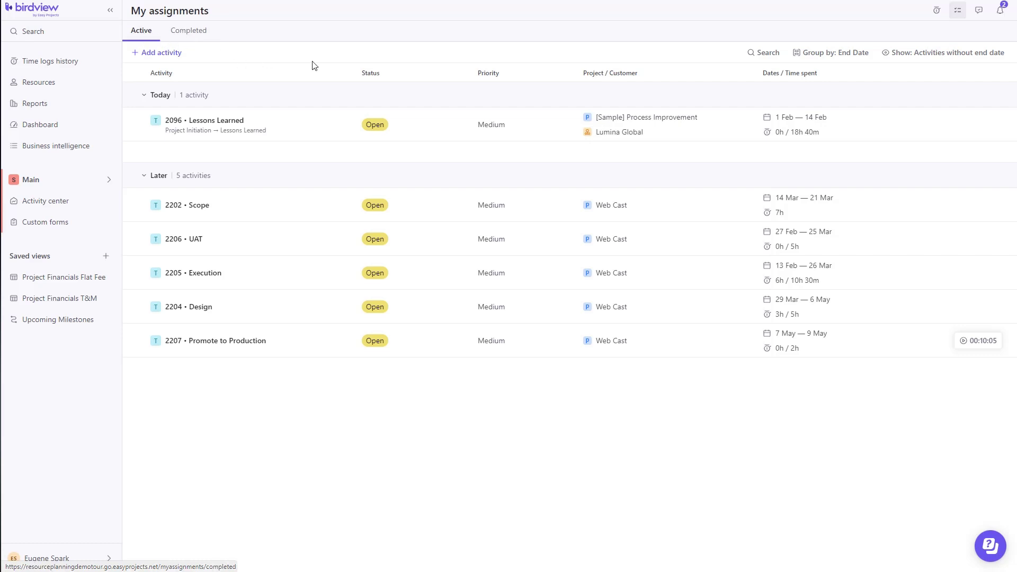
click(846, 57)
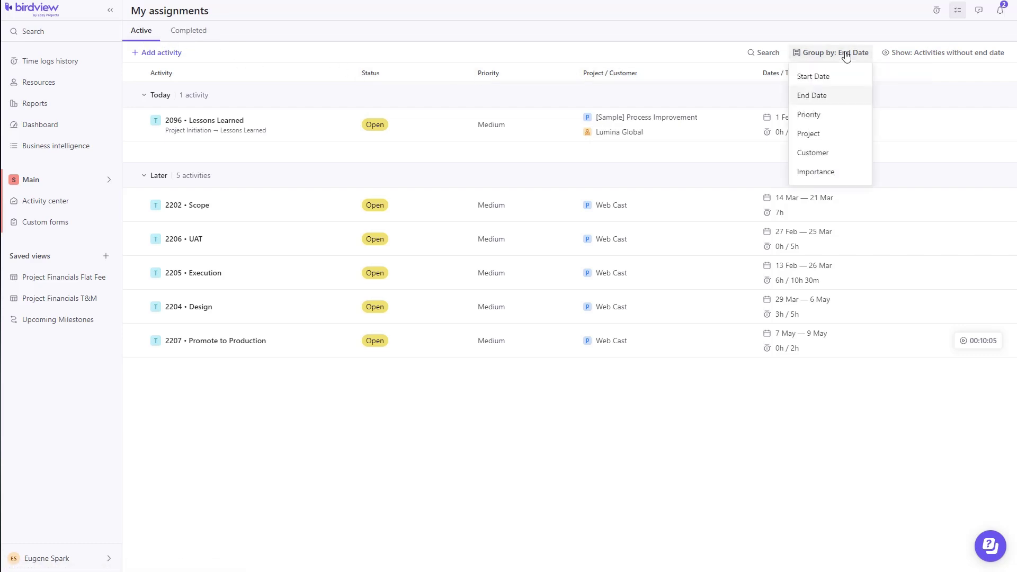
click(847, 96)
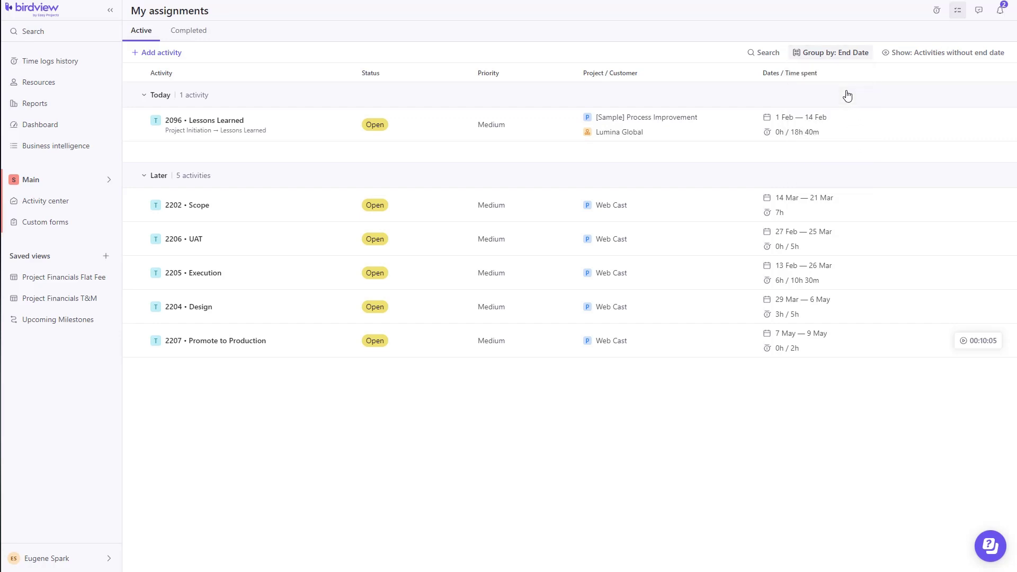
mouse_move(977, 125)
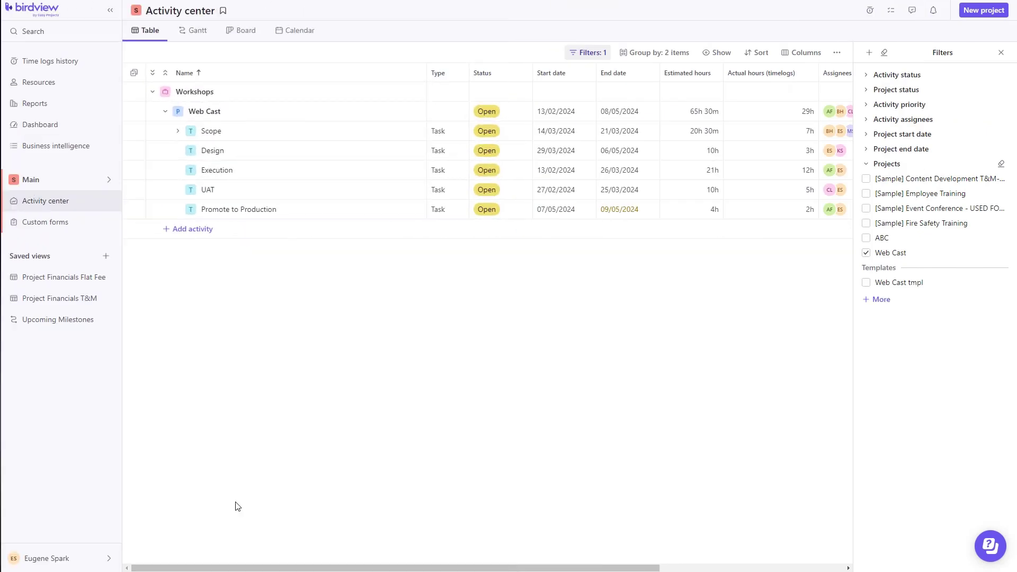
- Turn on email for Activity added as Project Member, then view the notifications inbox
click(110, 557)
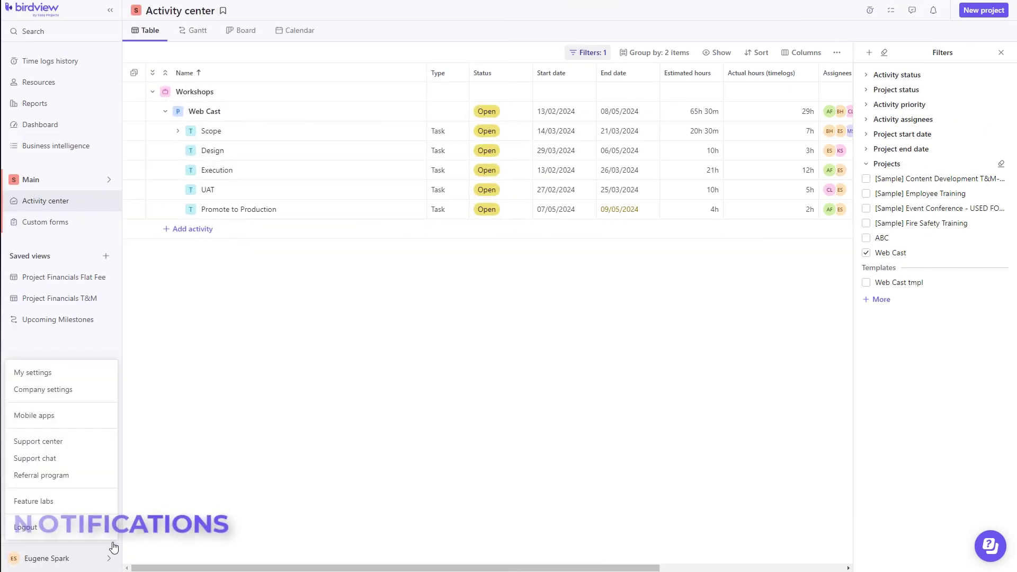
click(60, 374)
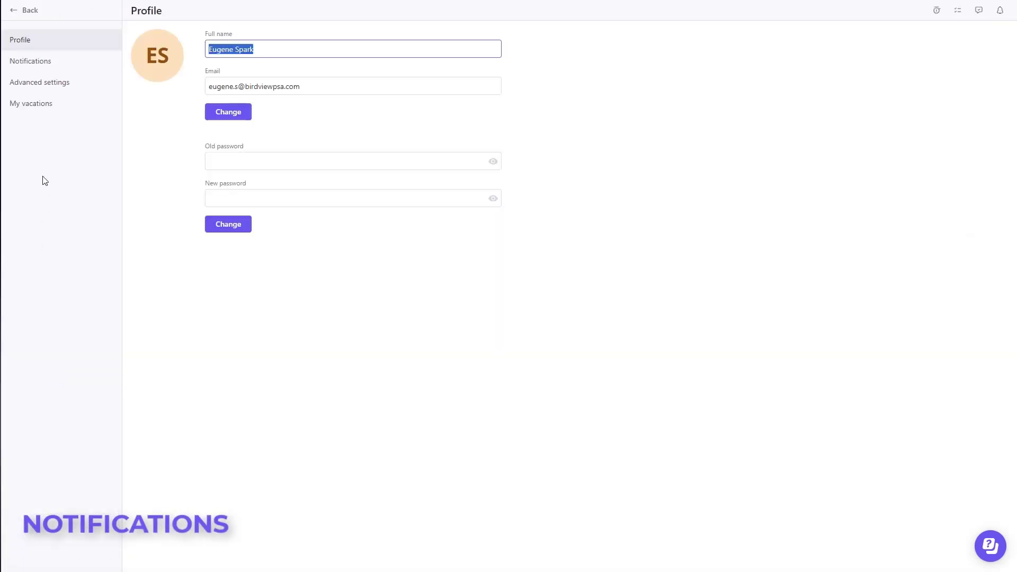
click(36, 64)
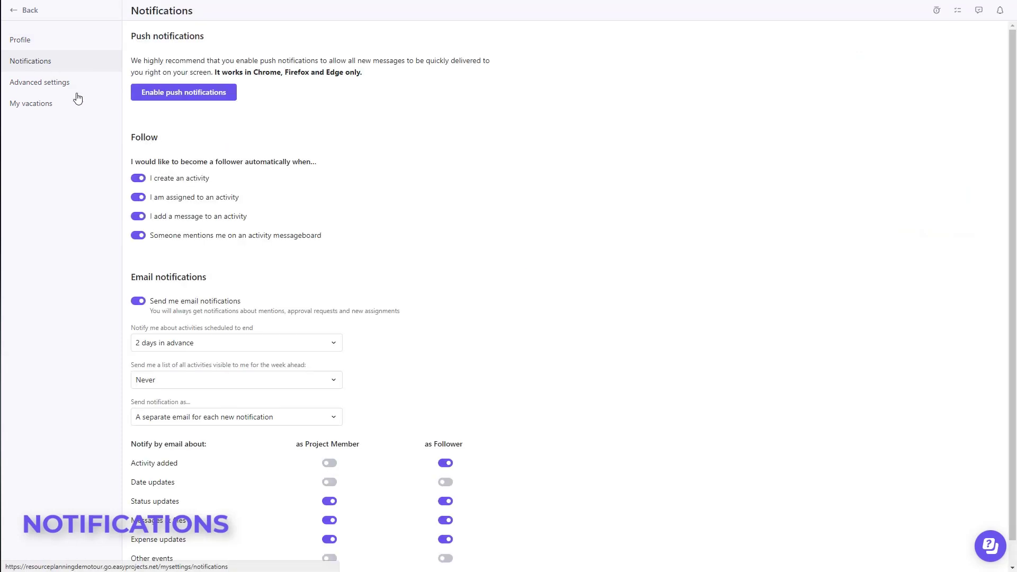
scroll(186, 249, down, 1)
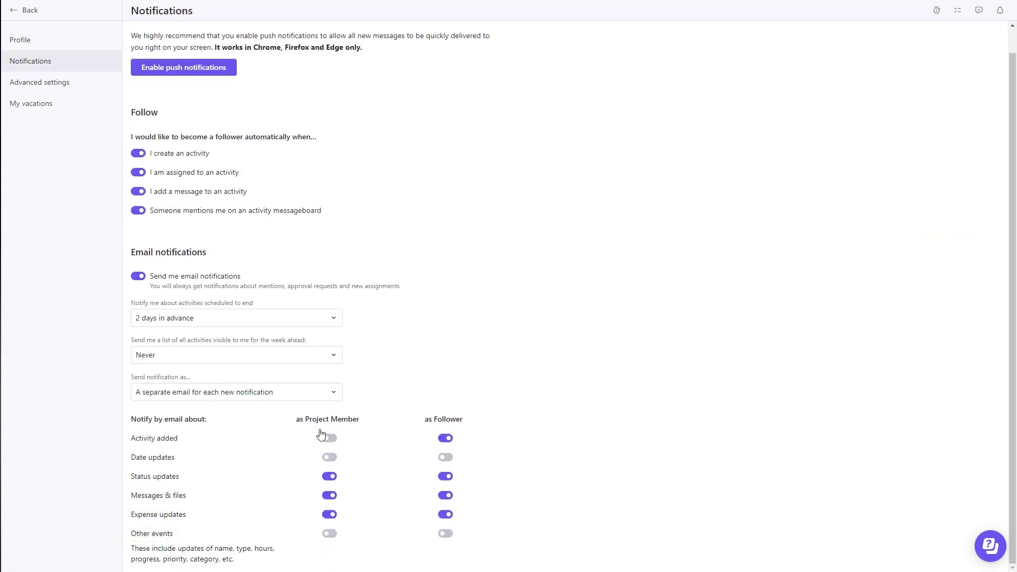
click(330, 438)
click(998, 12)
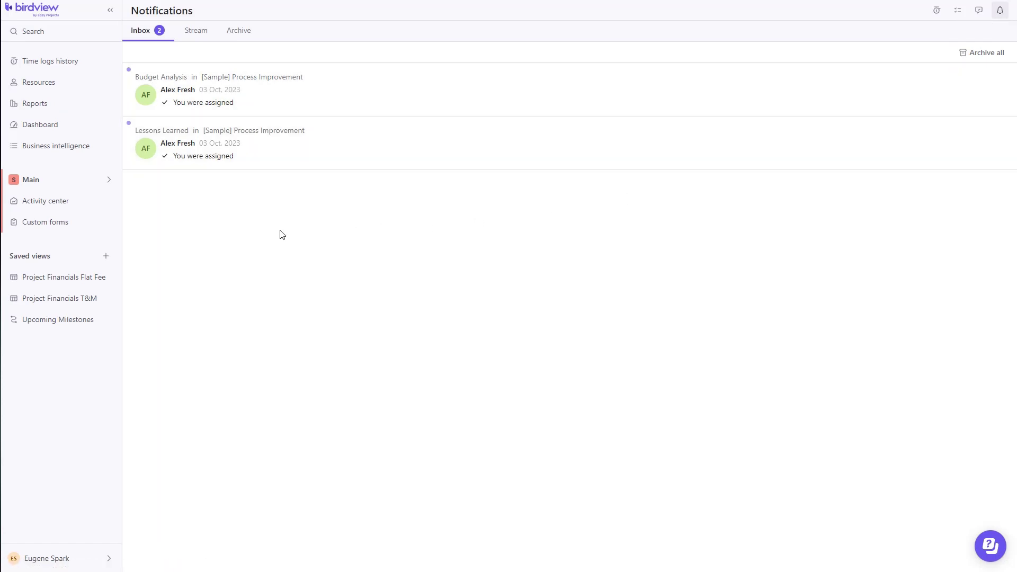
- Browse the notifications Stream of project changes, then switch to the Archive
click(200, 30)
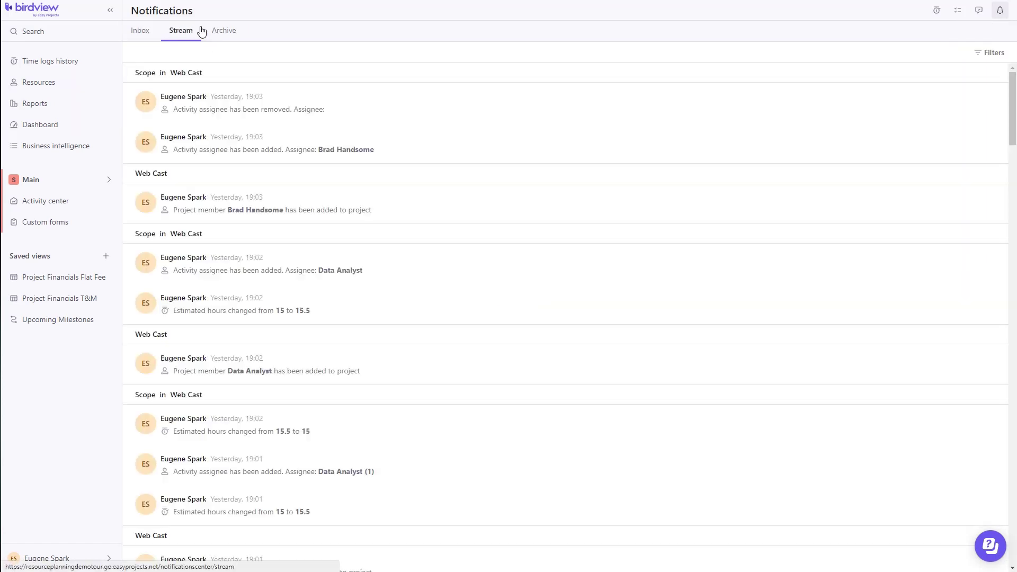
scroll(236, 154, down, 15)
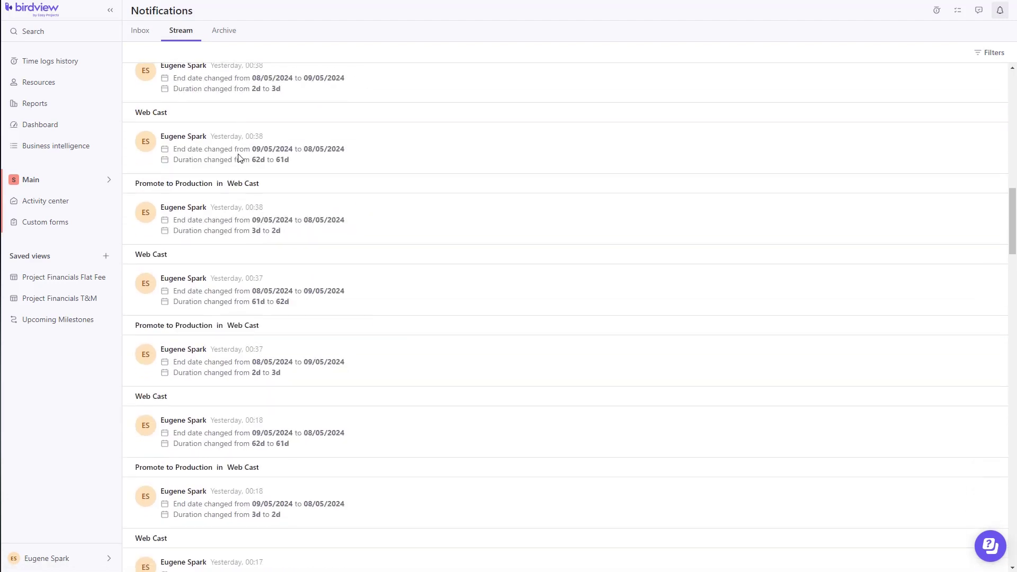
scroll(238, 157, up, 6)
scroll(239, 158, up, 9)
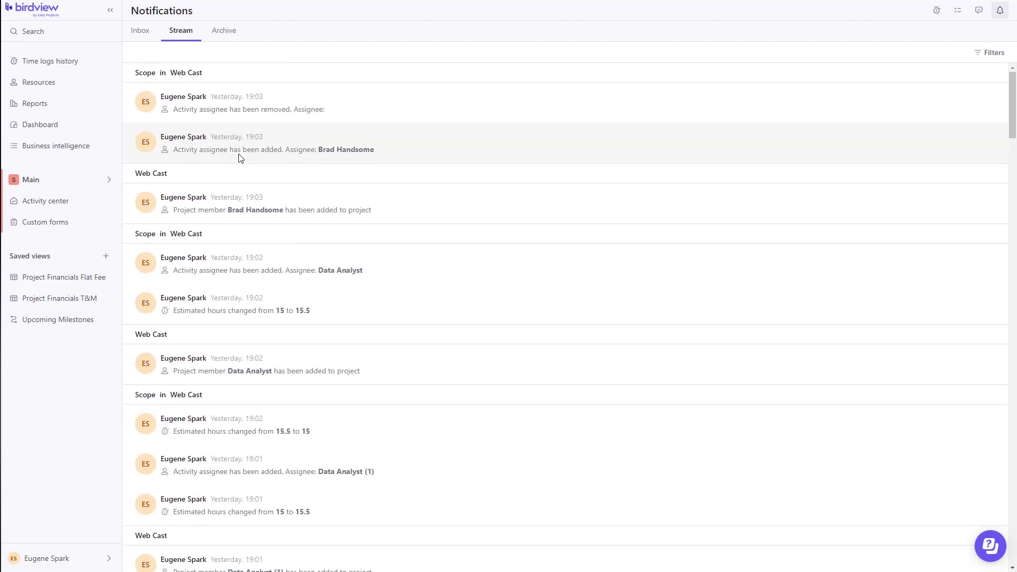
click(236, 38)
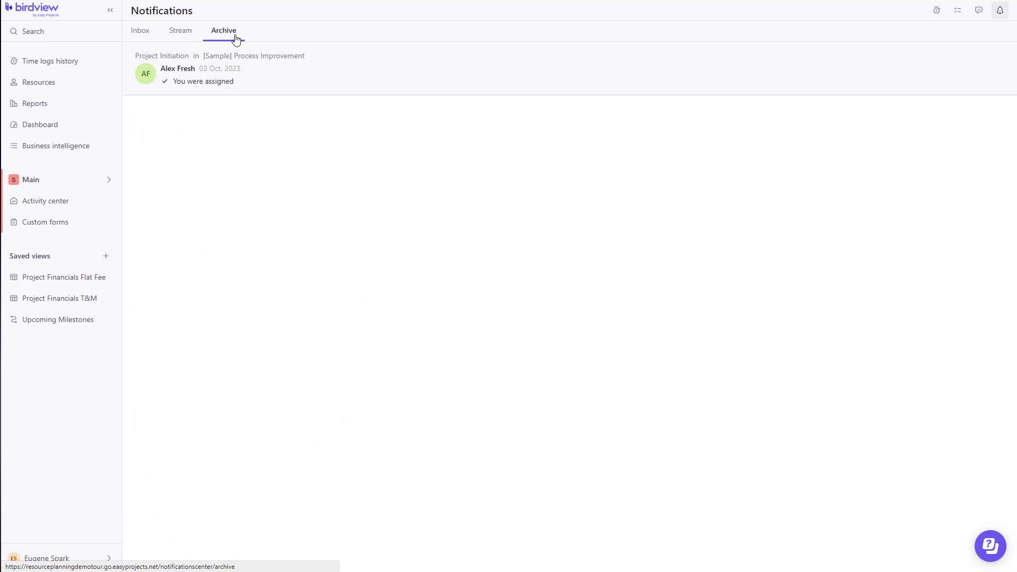
- View the Design task's messages, then open the task behind the pending approval request
click(282, 174)
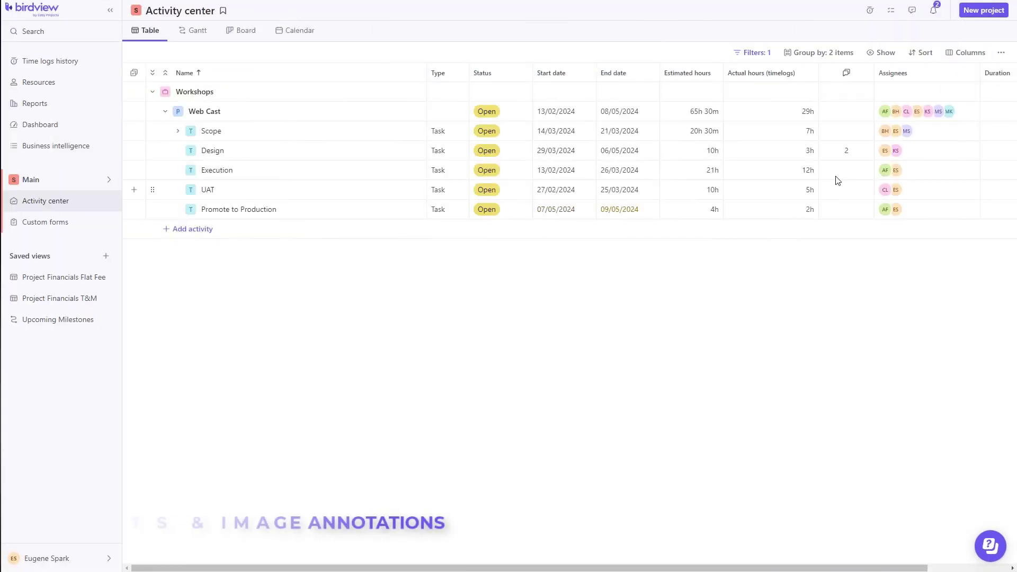
click(848, 153)
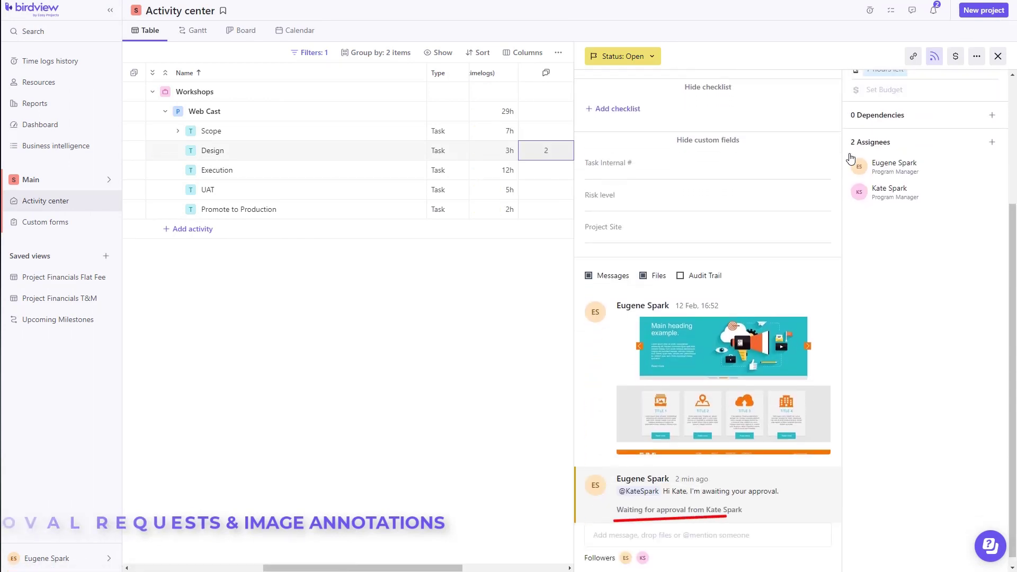
click(912, 11)
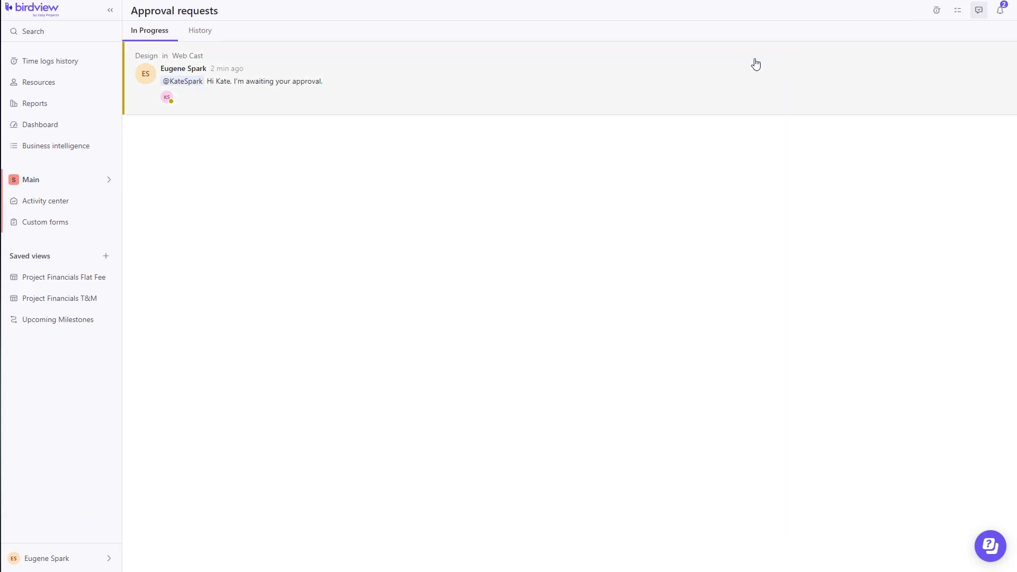
click(259, 83)
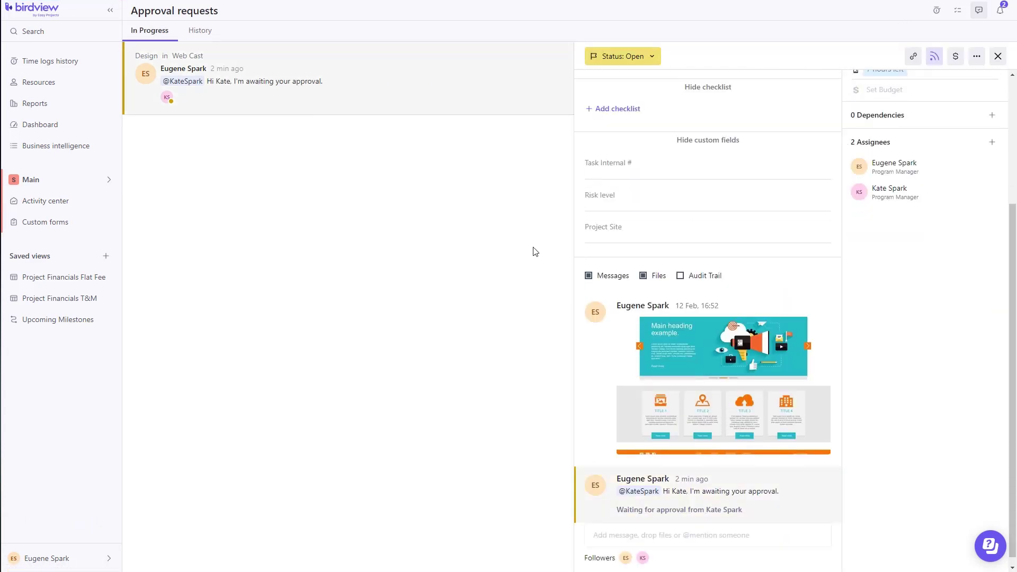
- Pin a comment marker on the design image near the TITLE 4 card
click(712, 379)
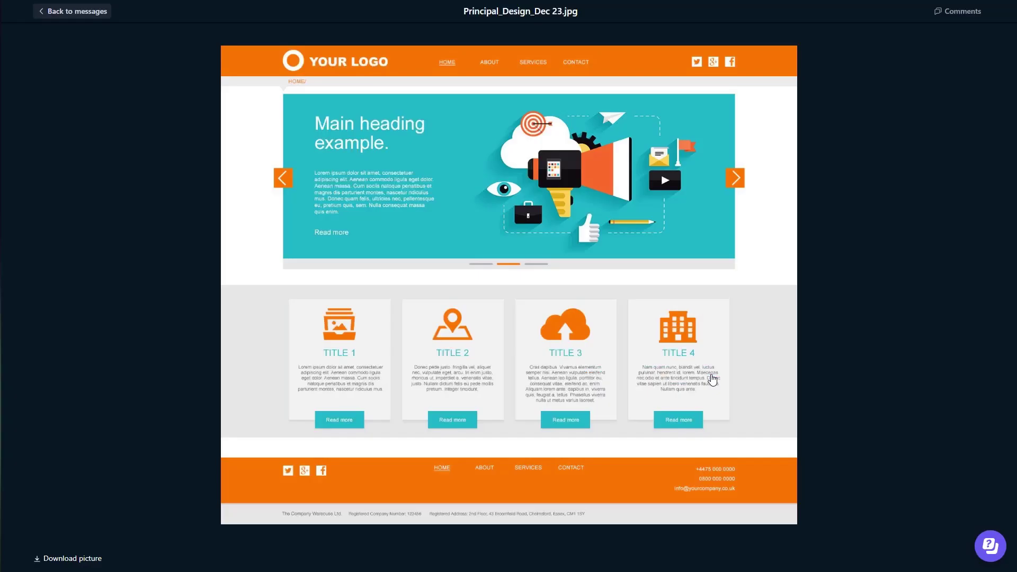
click(680, 208)
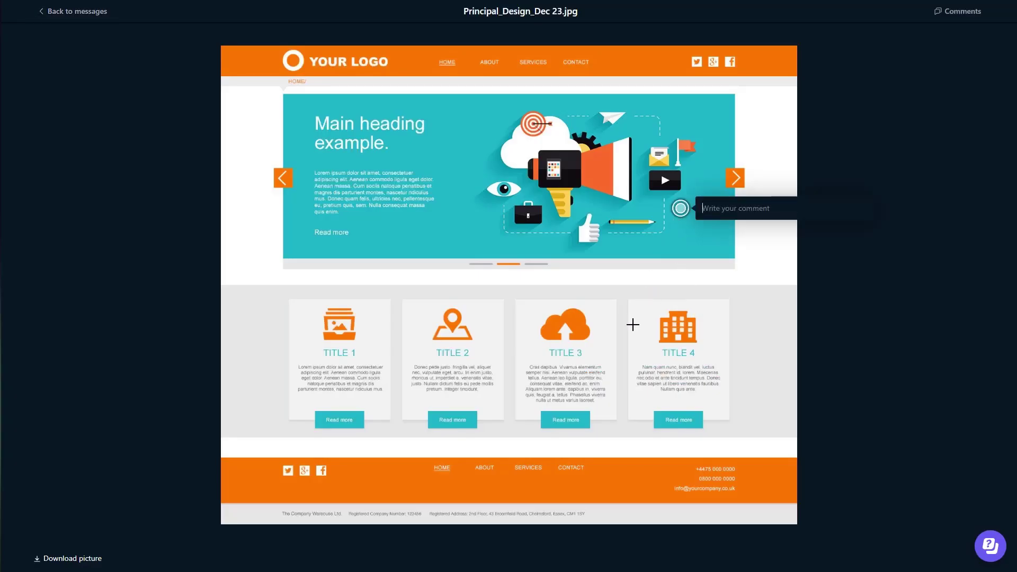
click(604, 352)
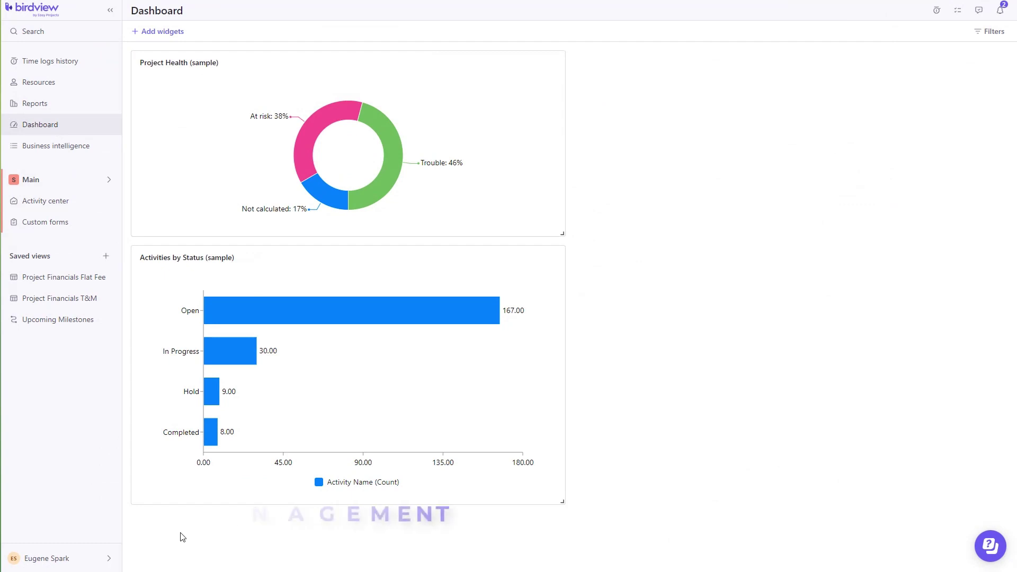
- Book March 4–8, 2024 as Regular Vacation in My vacations, then go back
click(111, 557)
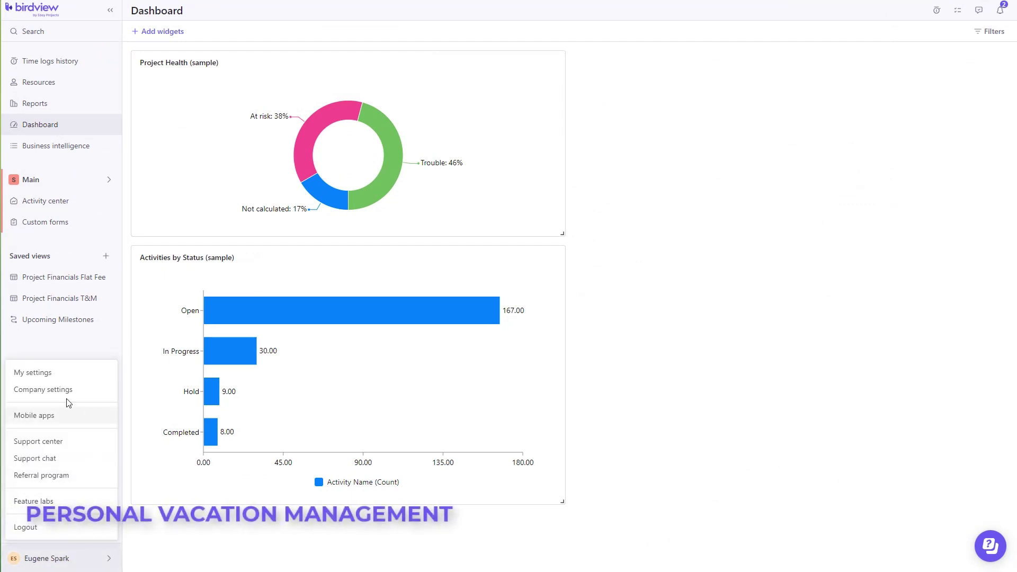
click(19, 374)
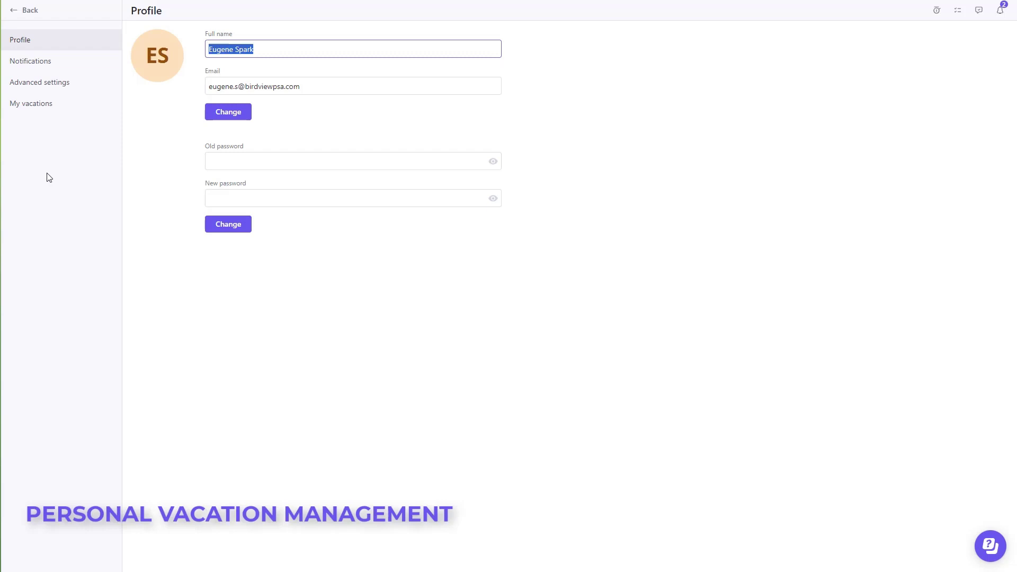
click(50, 109)
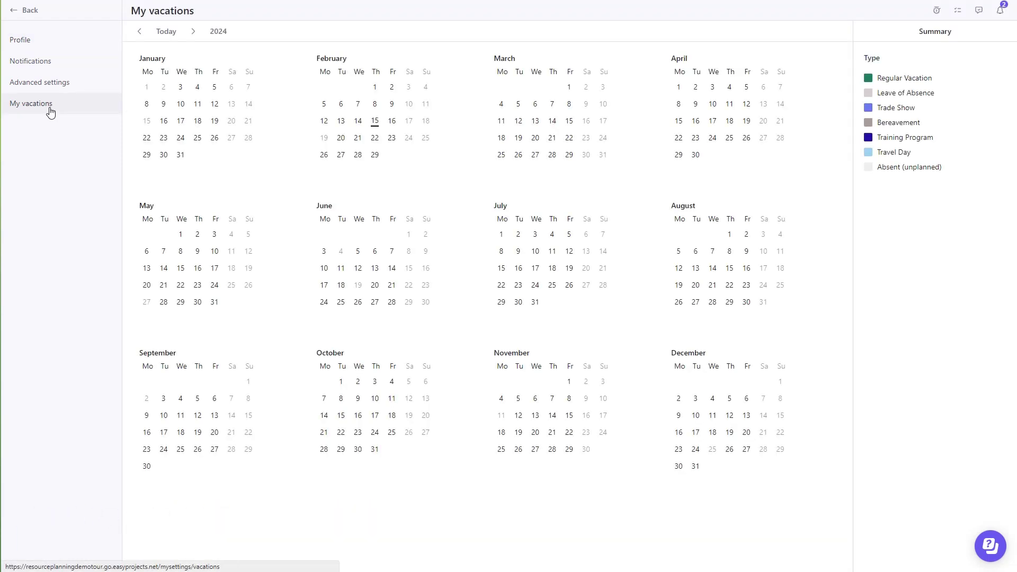
drag(502, 105, 570, 109)
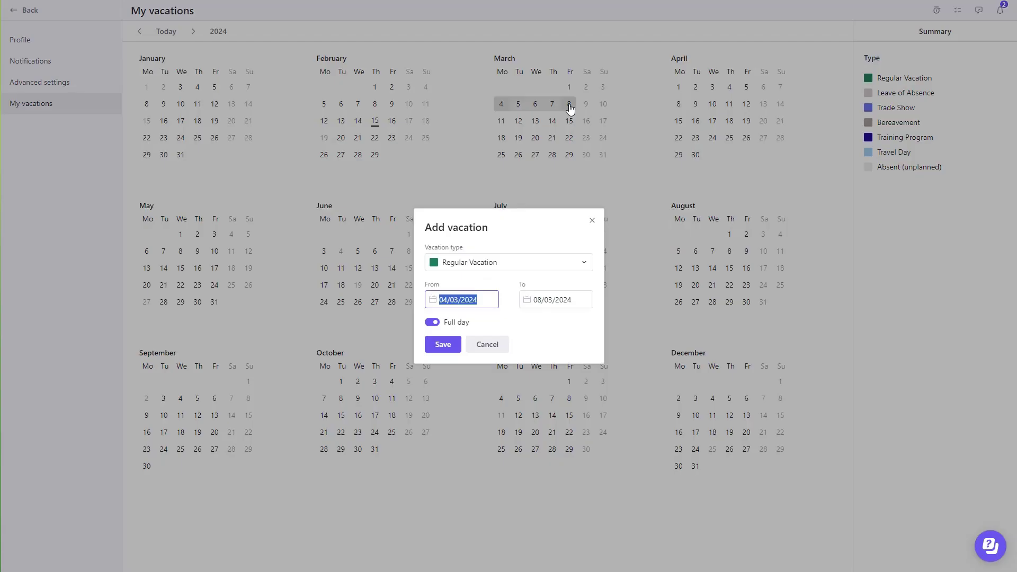
click(442, 346)
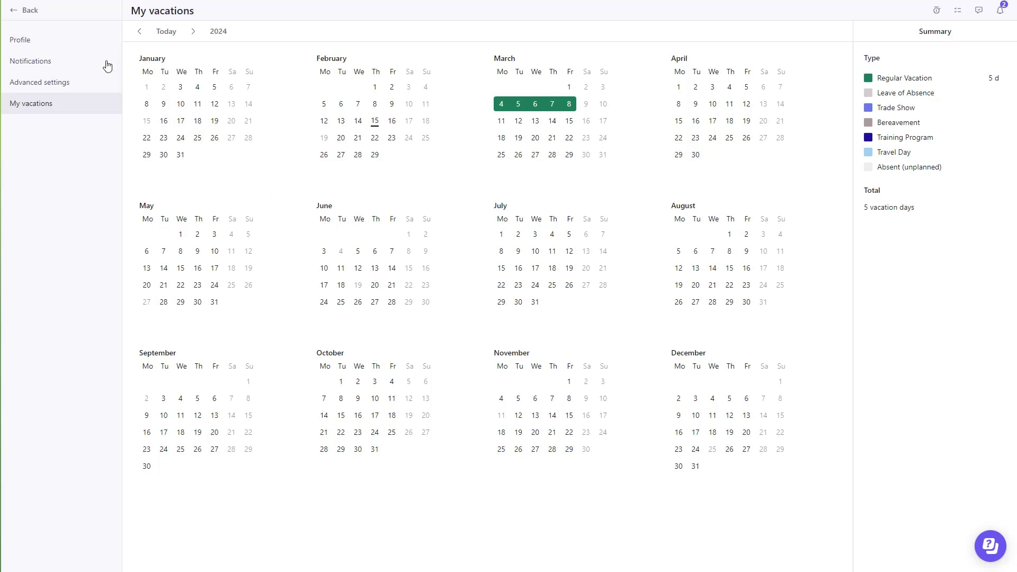
click(36, 14)
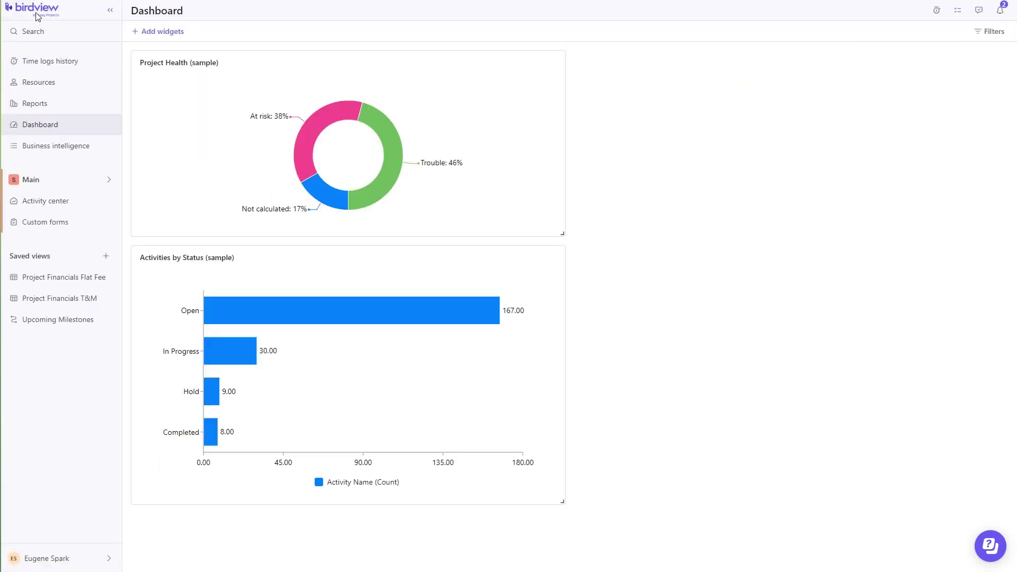
- Look at the resource workload, then browse the common and custom report lists
click(46, 86)
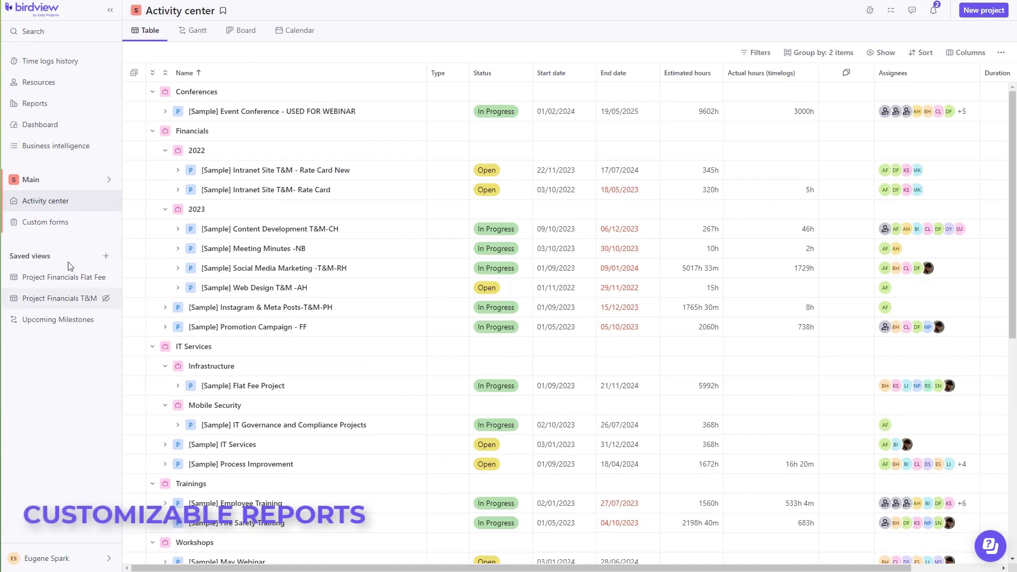
click(63, 107)
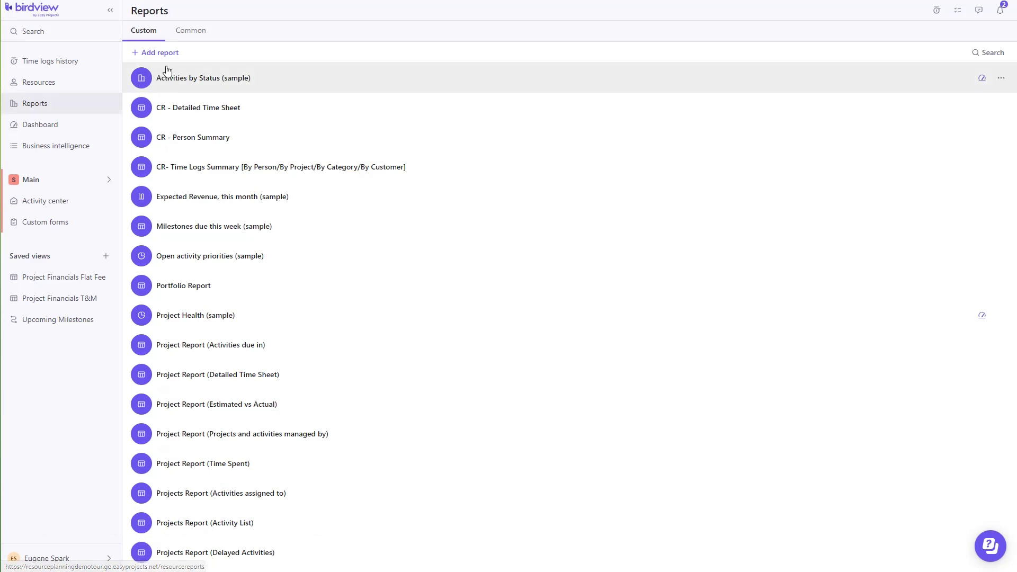
click(199, 35)
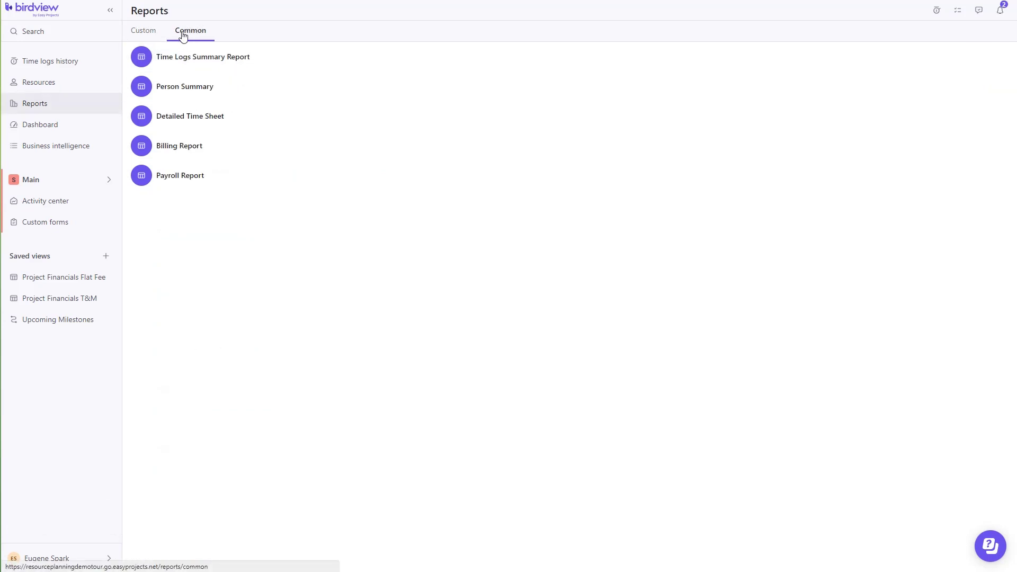
click(140, 35)
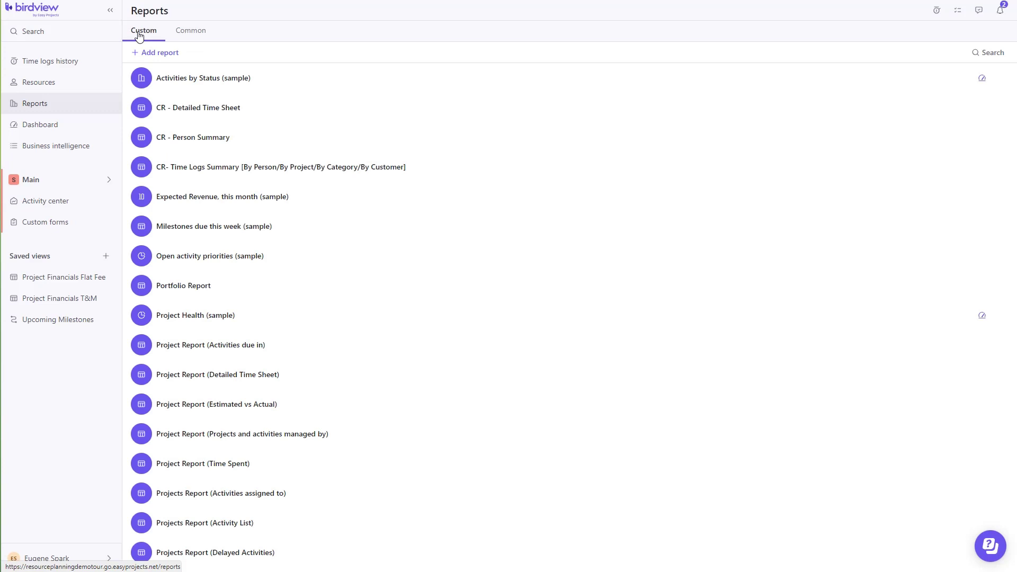
- Start a new report and set its display to Metric, after trying Bar and Pie Chart
click(159, 53)
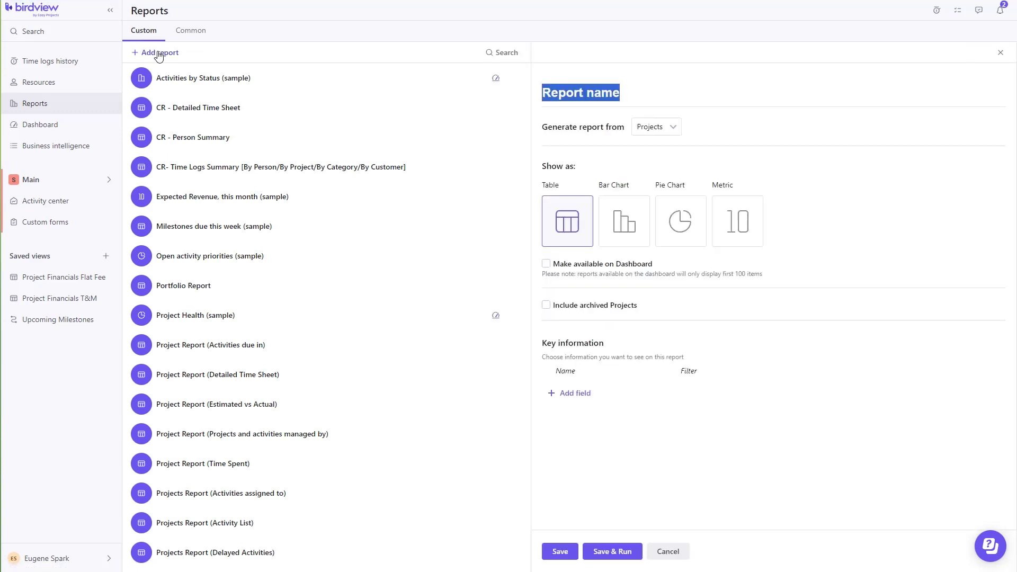
click(617, 218)
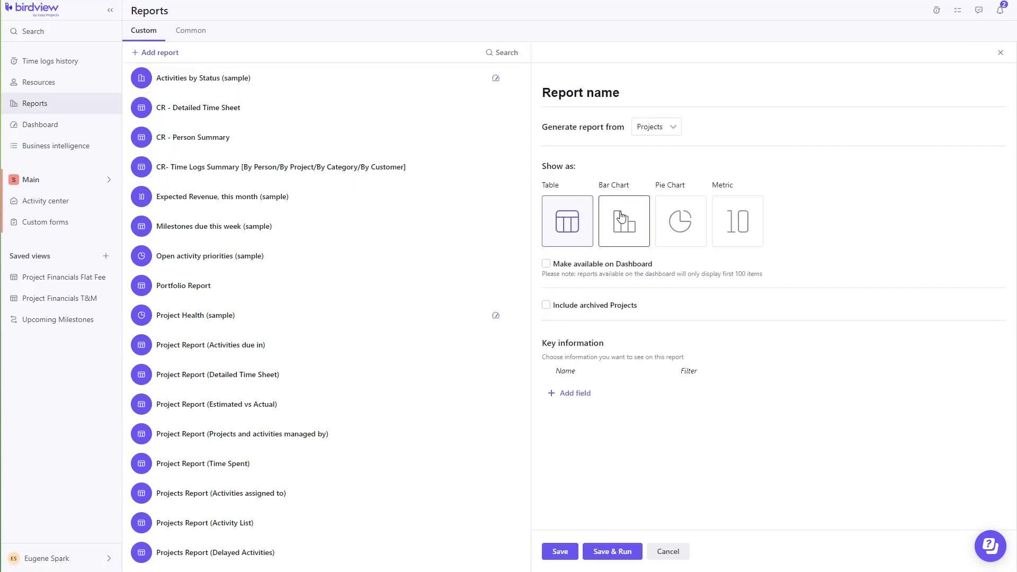
click(670, 222)
click(733, 222)
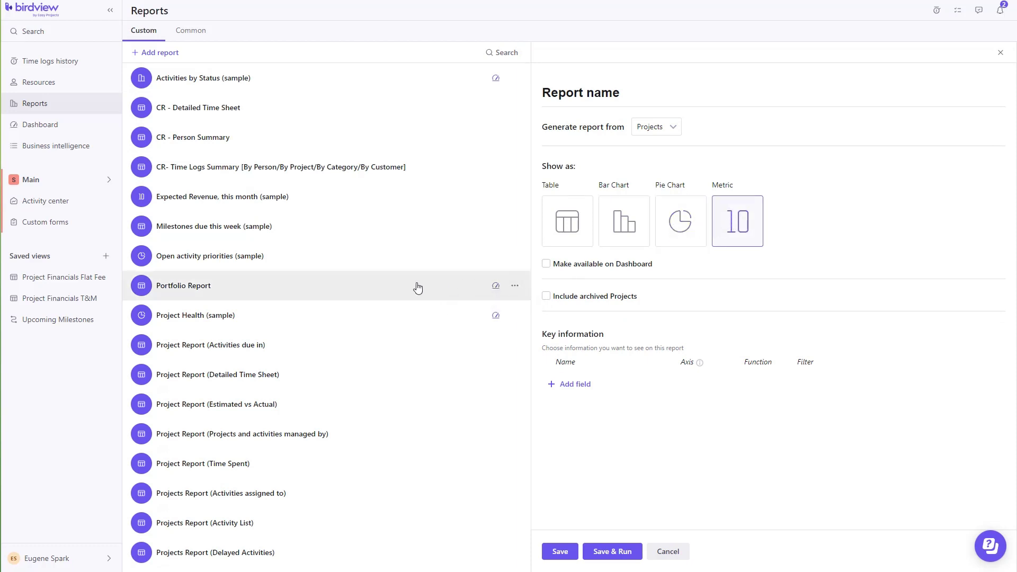
click(41, 130)
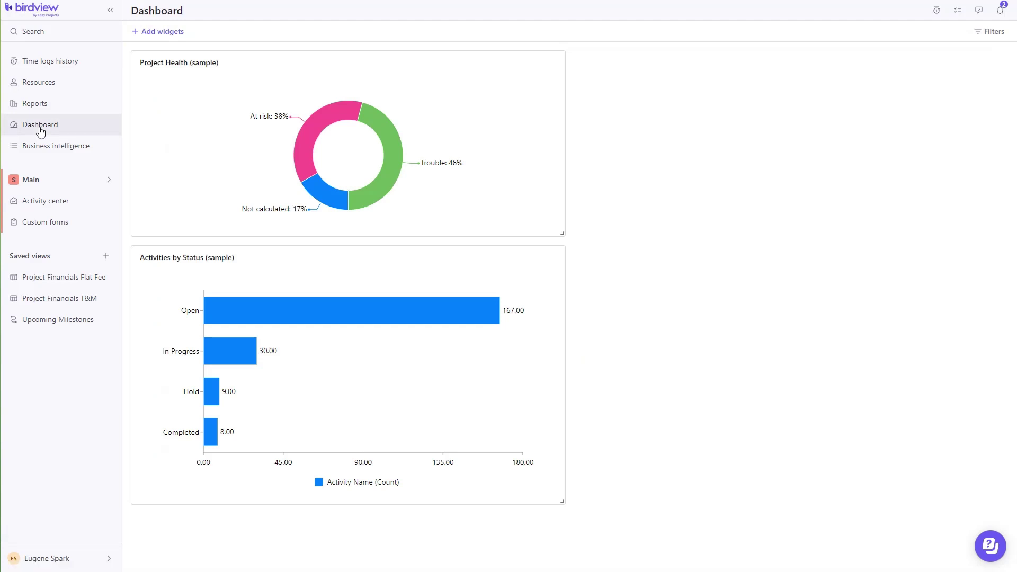
- In Business intelligence, switch from Baseline vs Actuals to the Project 360° report
click(69, 150)
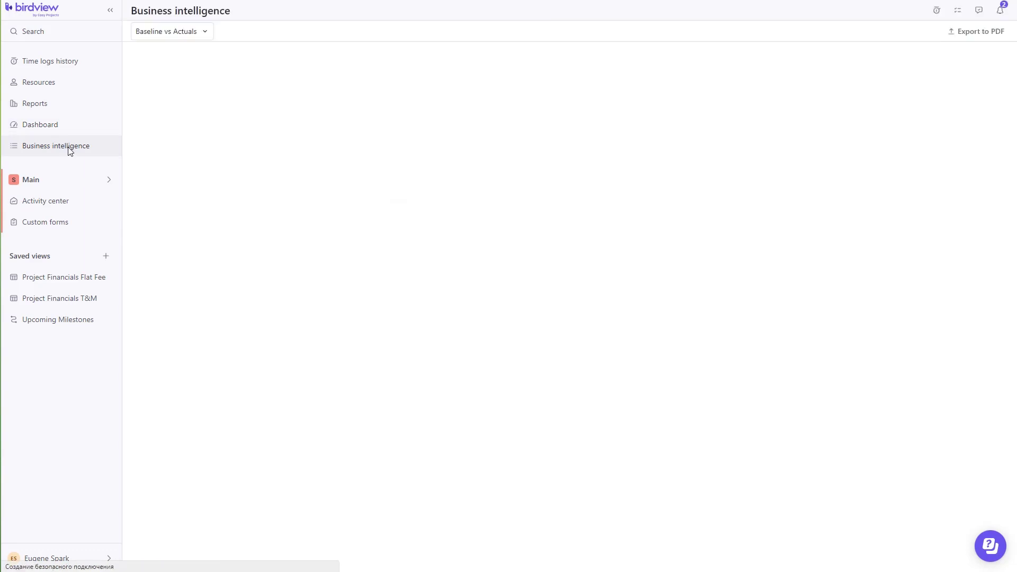
scroll(223, 228, down, 10)
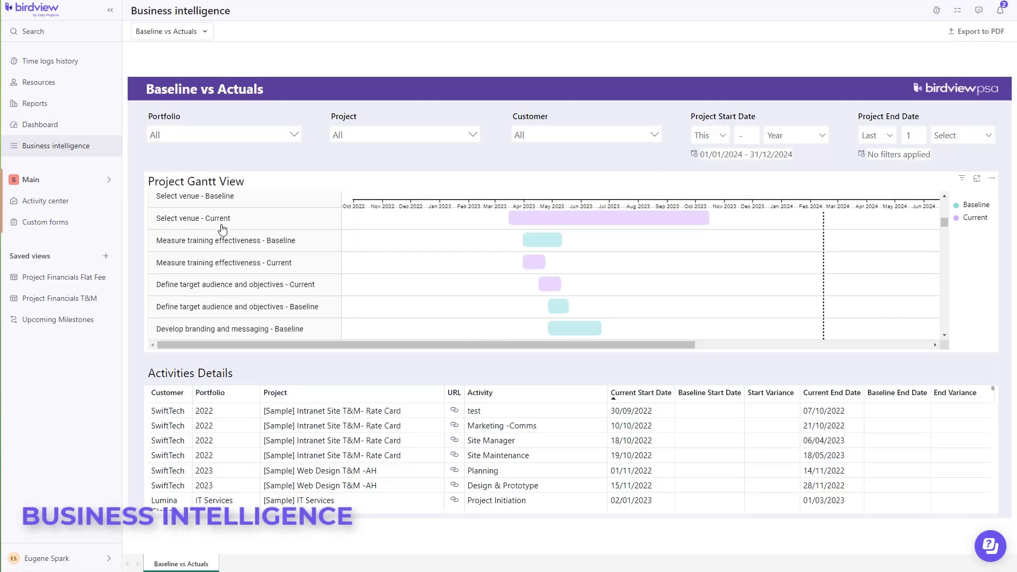
scroll(223, 229, up, 10)
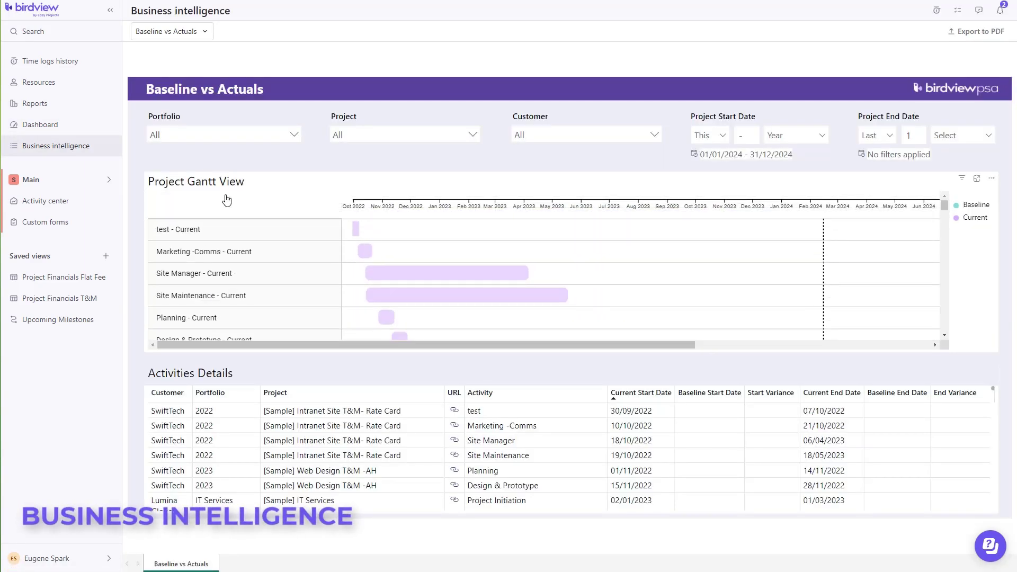
click(204, 32)
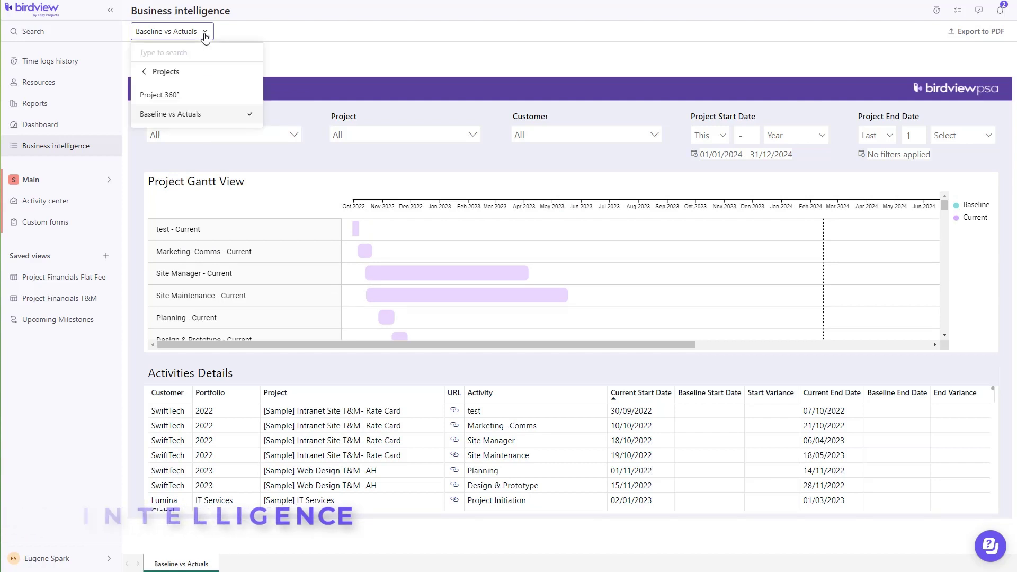
click(194, 99)
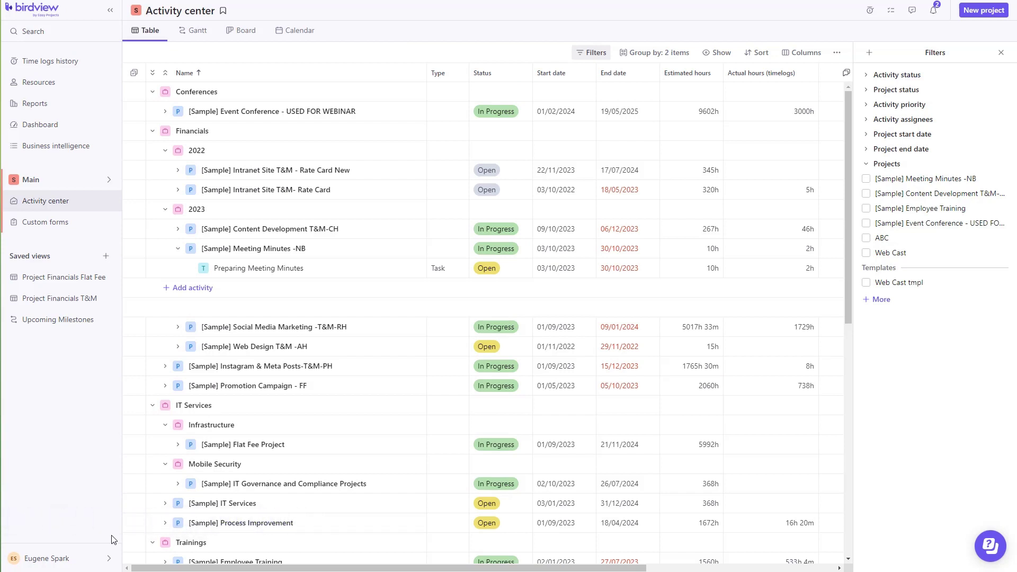
- Open Company settings and browse the Users, Portfolios and Customers lists, ending on Workflows
click(110, 565)
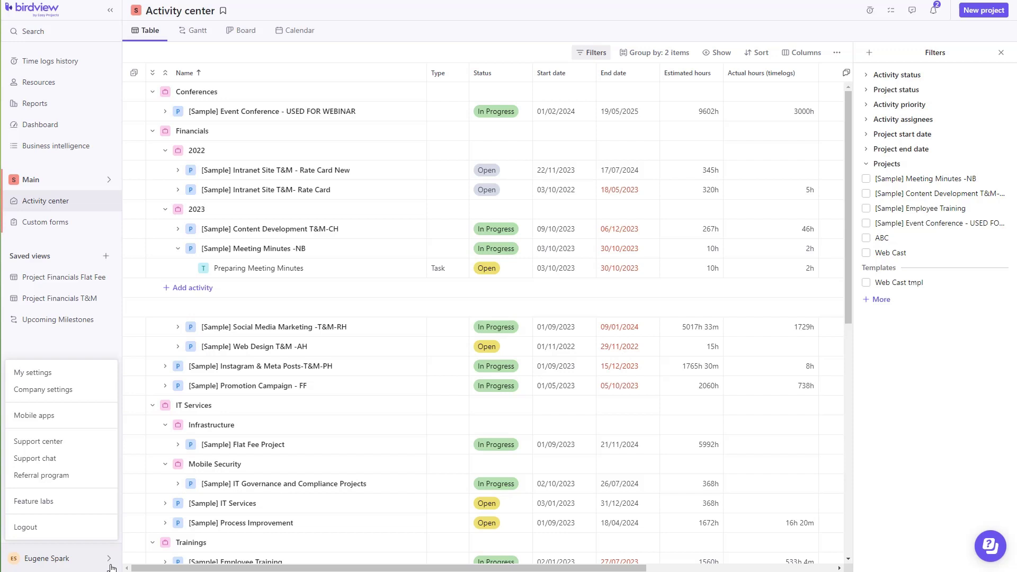
click(75, 390)
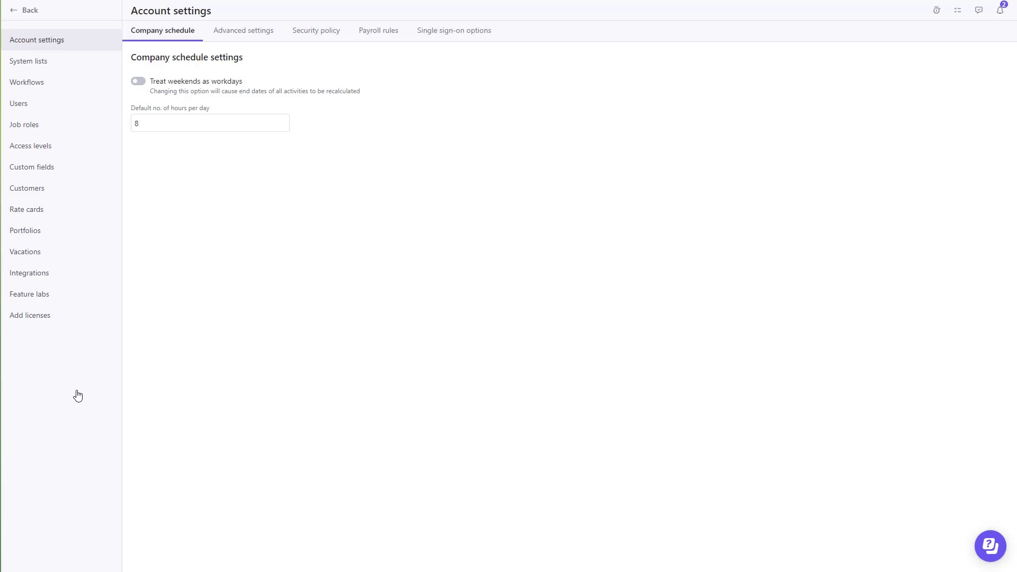
click(48, 110)
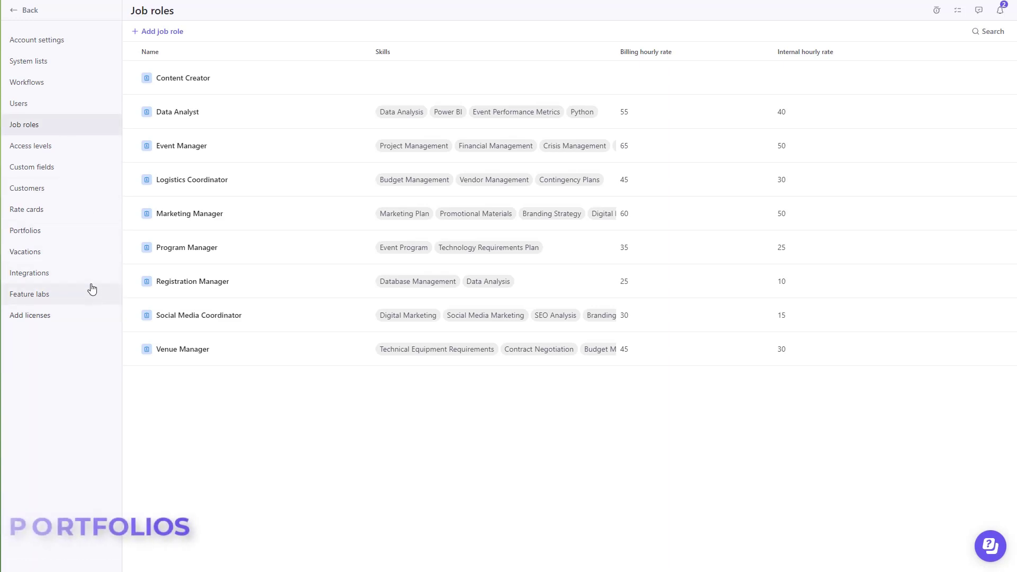
click(68, 238)
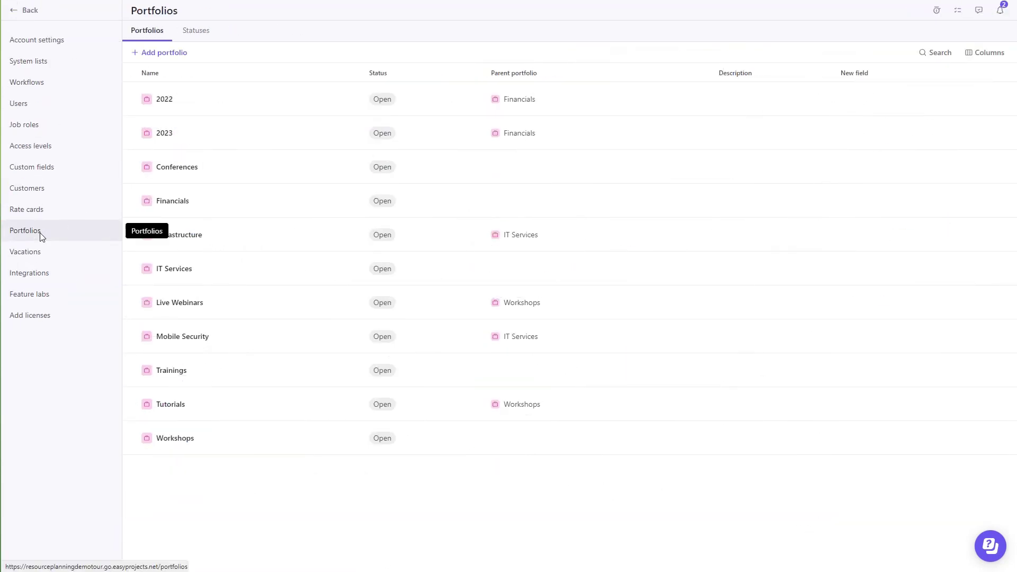
click(63, 197)
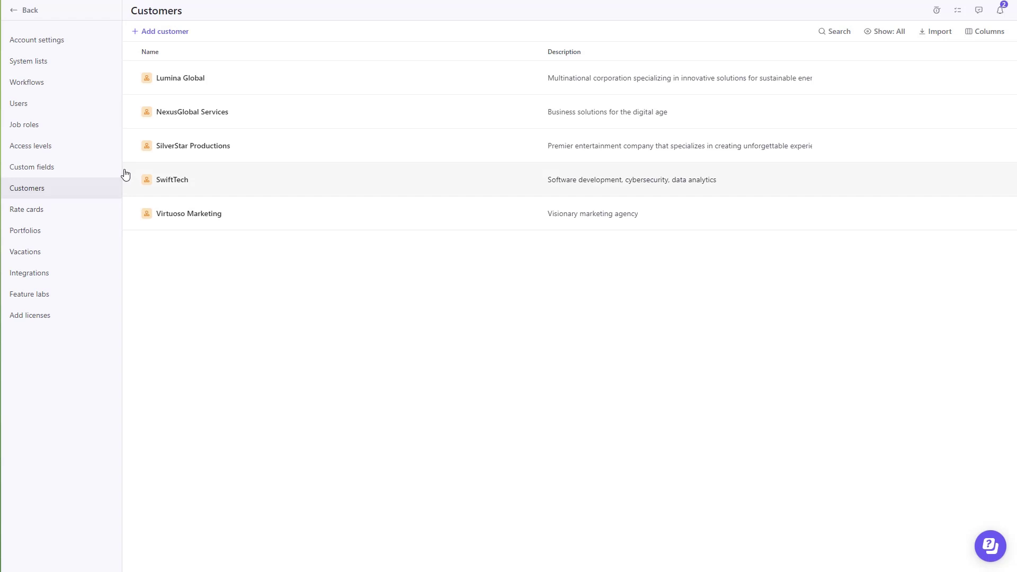
click(71, 88)
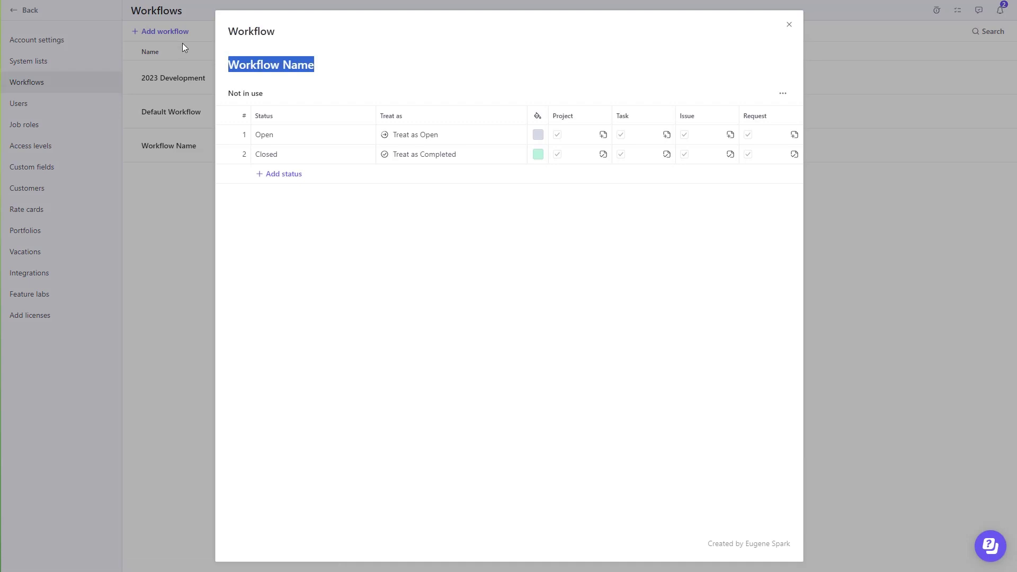
- Add a third status, Hold, to the 'Workflow Name' workflow alongside Open and Closed
click(286, 175)
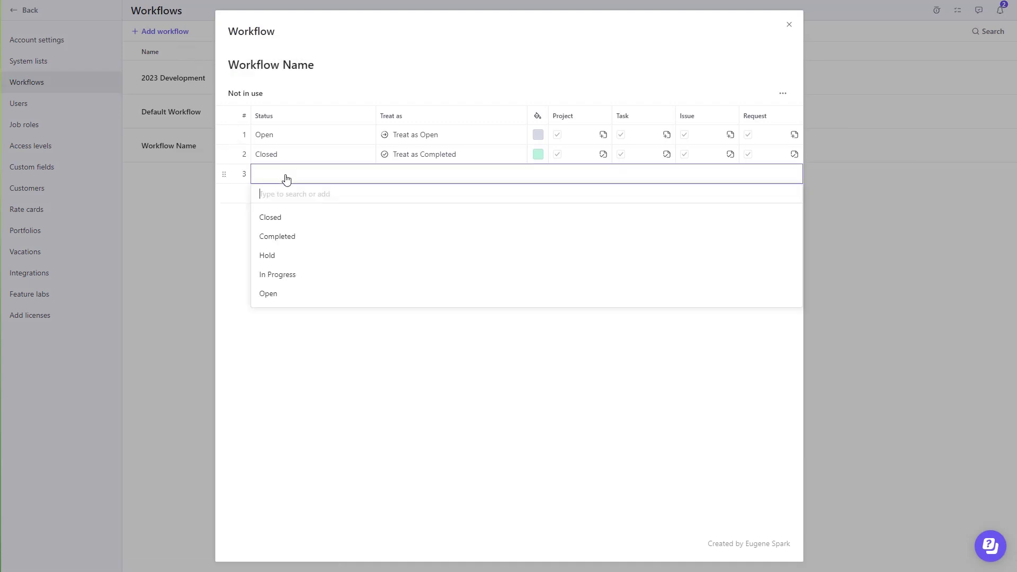
click(292, 256)
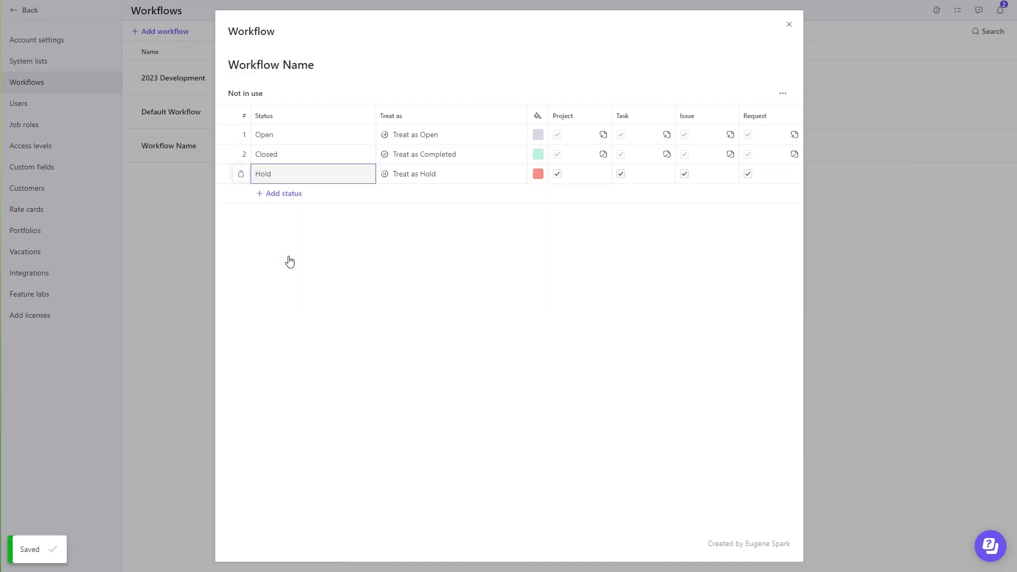